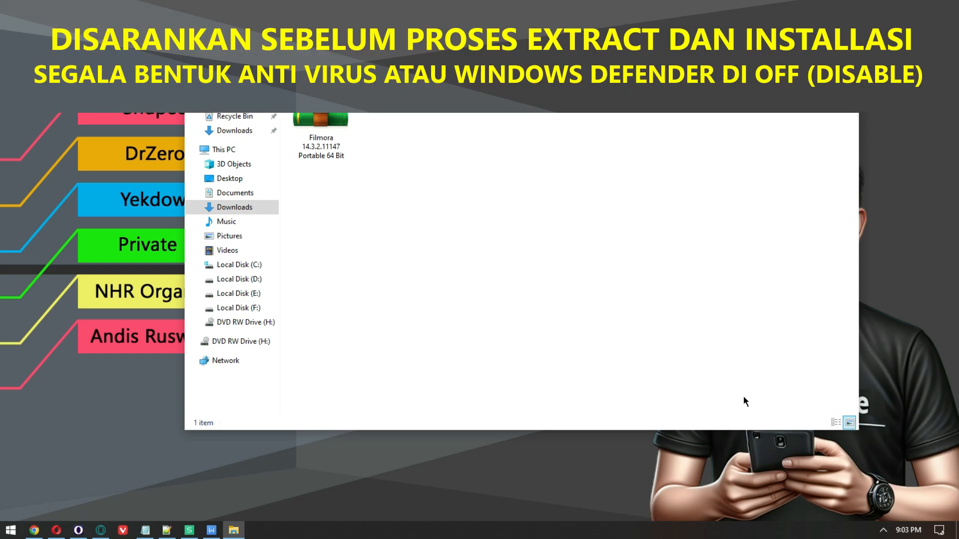
Turn off real-time protection and cloud-delivered protection in Windows Security's virus and threat settings, and minimize its window.
{"action": "left_click", "coordinate": [883, 529]}
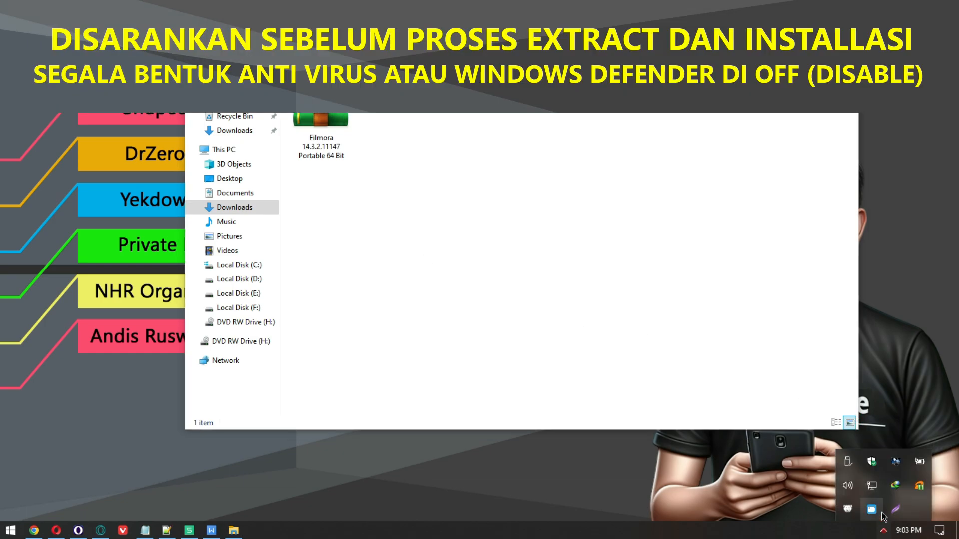
{"action": "left_click", "coordinate": [871, 463]}
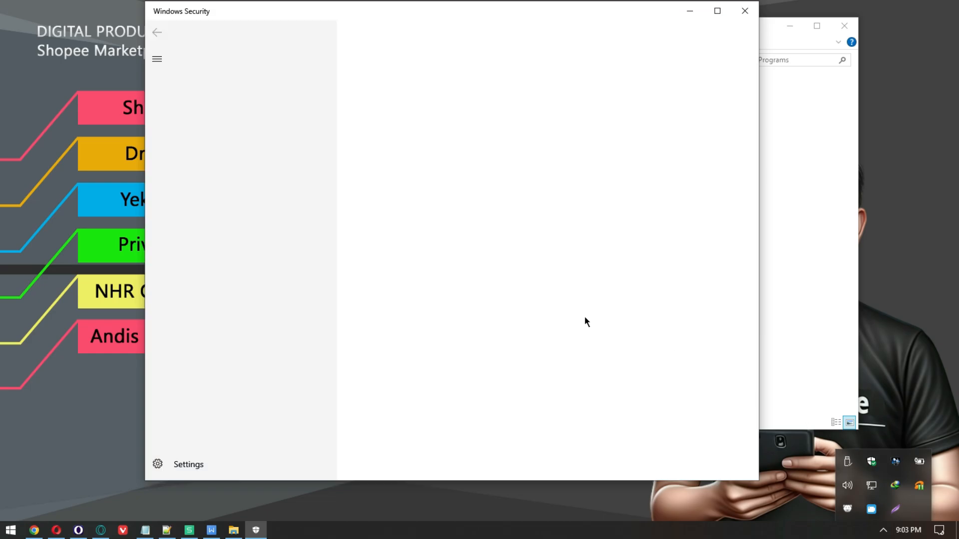
{"action": "left_click", "coordinate": [232, 112]}
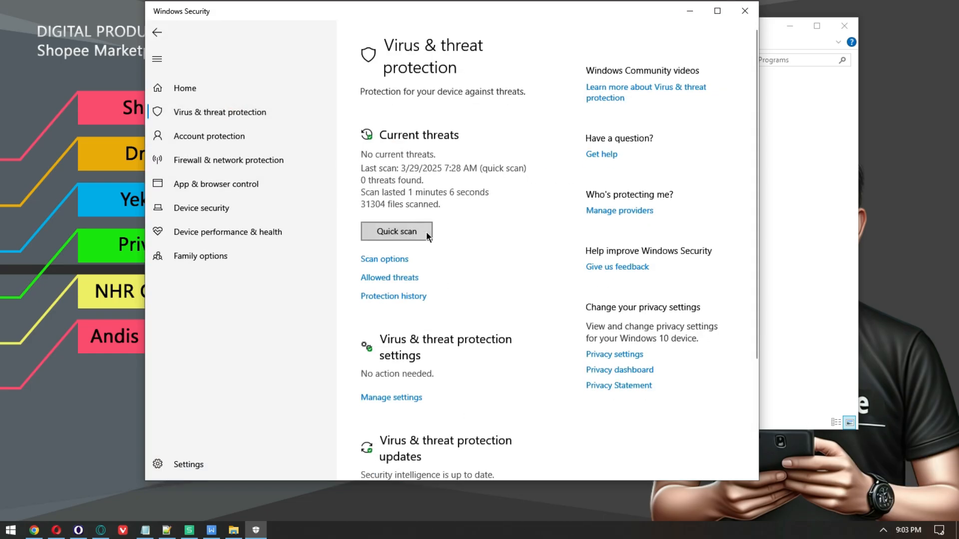
{"action": "scroll", "coordinate": [430, 250], "scroll_direction": "down", "scroll_amount": 3}
{"action": "left_click", "coordinate": [411, 266]}
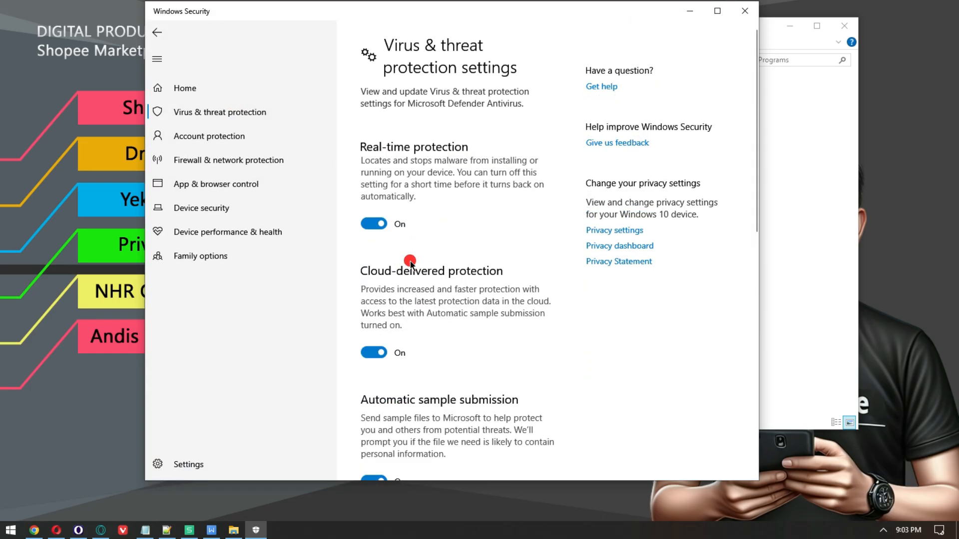
{"action": "left_click", "coordinate": [369, 225]}
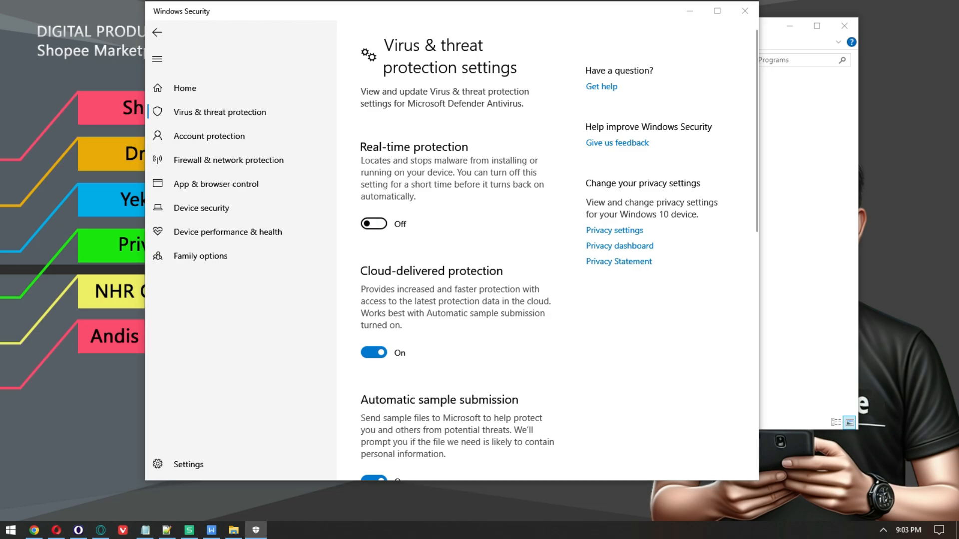
{"action": "left_click", "coordinate": [372, 376]}
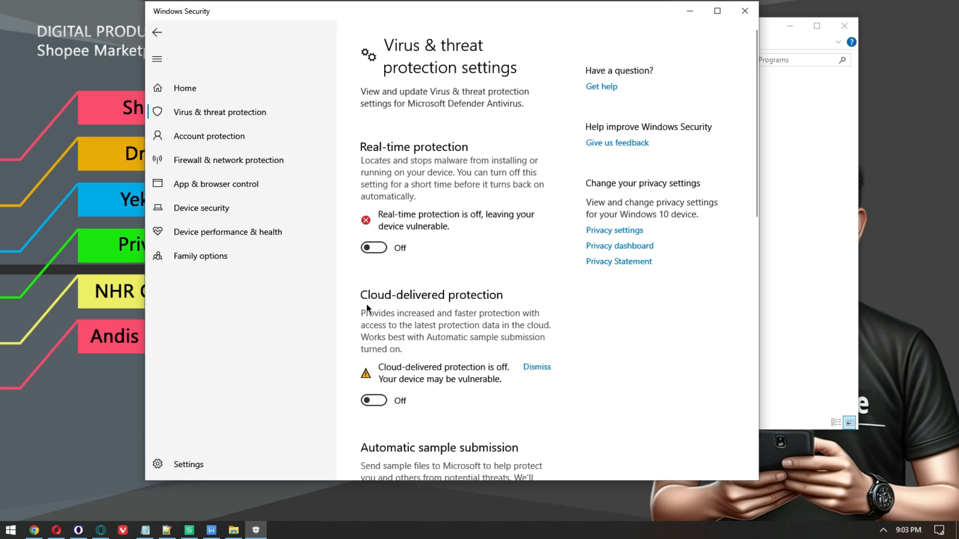
{"action": "left_click", "coordinate": [692, 10]}
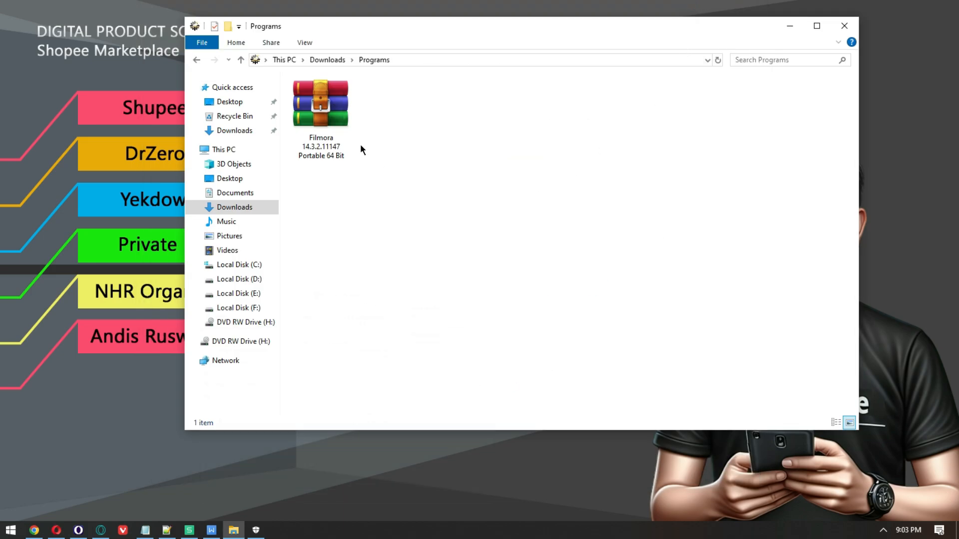
Extract the Filmora 14.3.2.11147 Portable 64 Bit archive into the current folder, supplying the archive password.
{"action": "left_click", "coordinate": [328, 118]}
{"action": "right_click", "coordinate": [328, 118]}
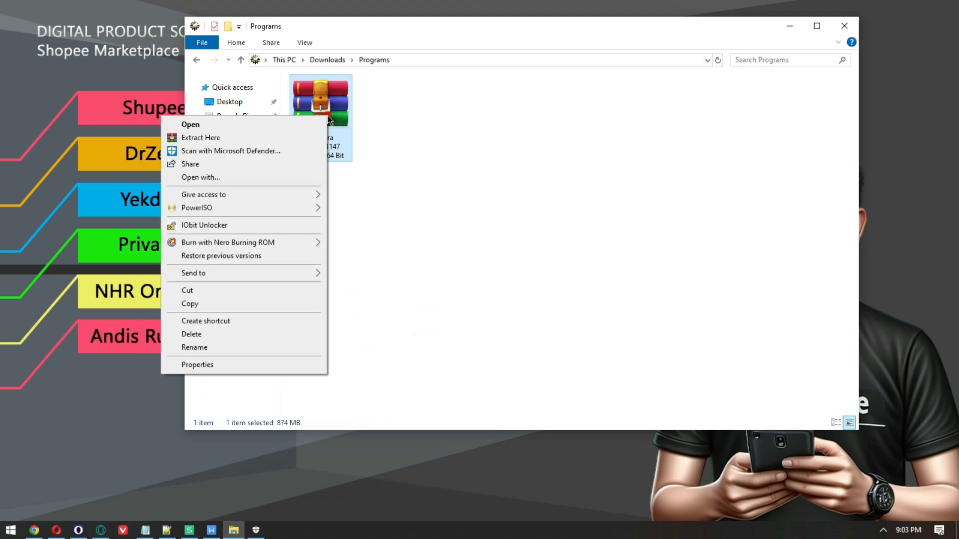
{"action": "left_click", "coordinate": [300, 143]}
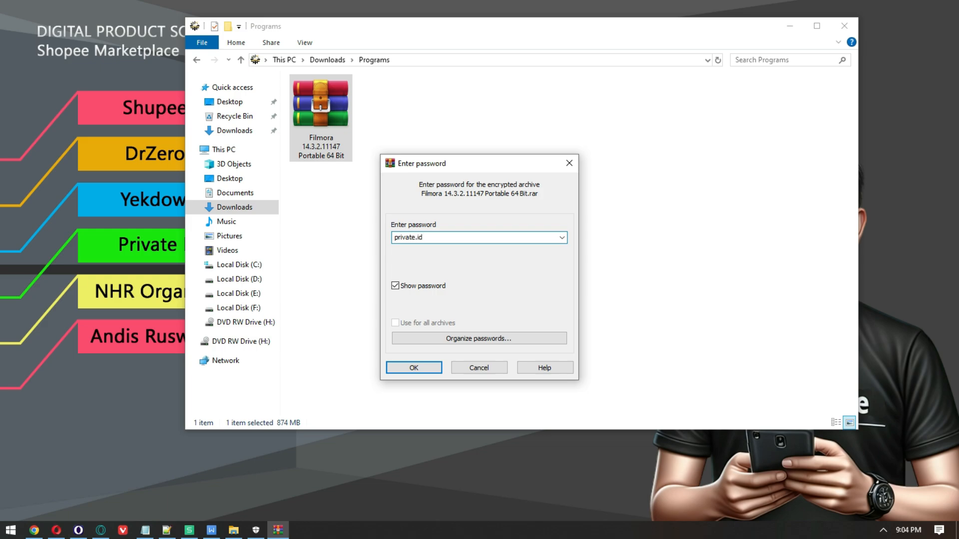
{"action": "left_click", "coordinate": [419, 367]}
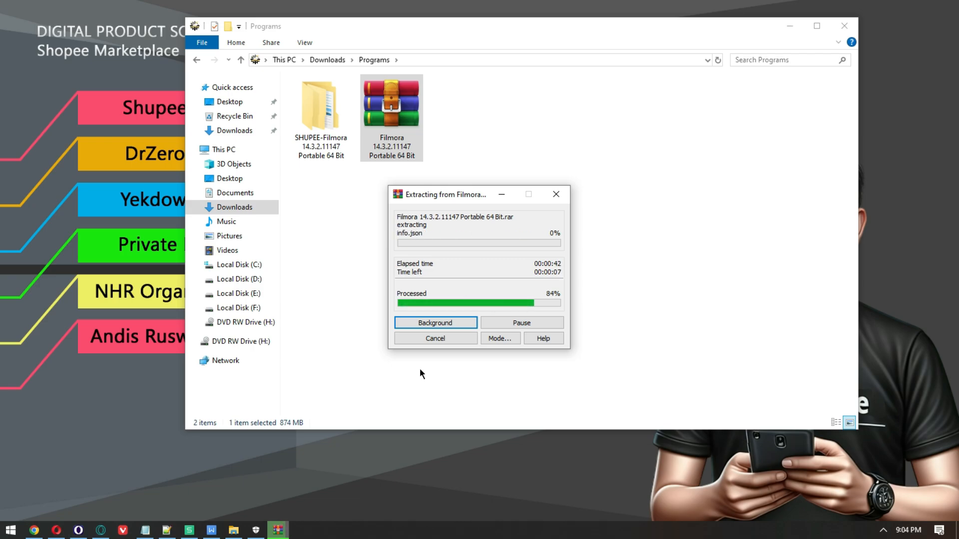
Move the extracted SHUPEE-Filmora 14.3.2.11147 Portable 64 Bit folder into the Portable folder on Local Disk (F:).
{"action": "left_click", "coordinate": [336, 127]}
{"action": "right_click", "coordinate": [337, 125]}
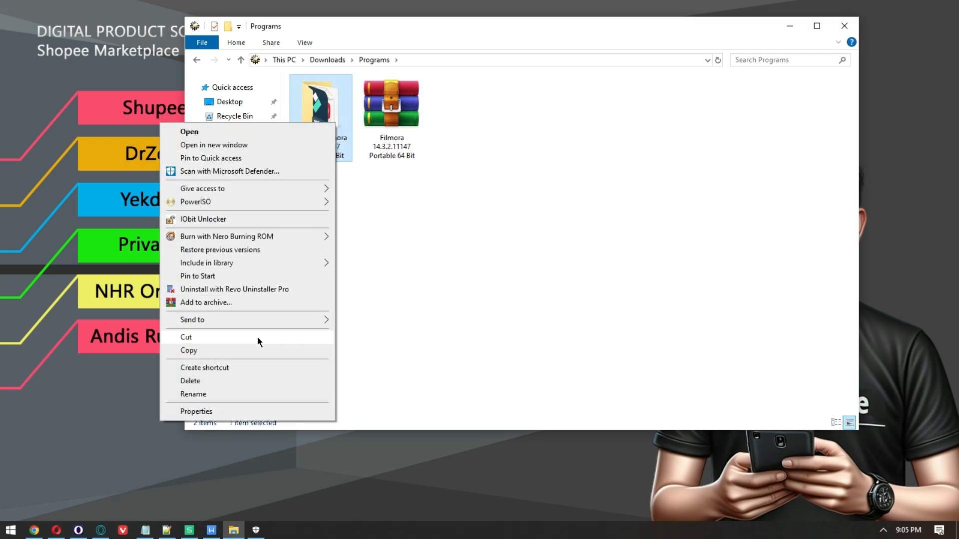
{"action": "left_click", "coordinate": [252, 339]}
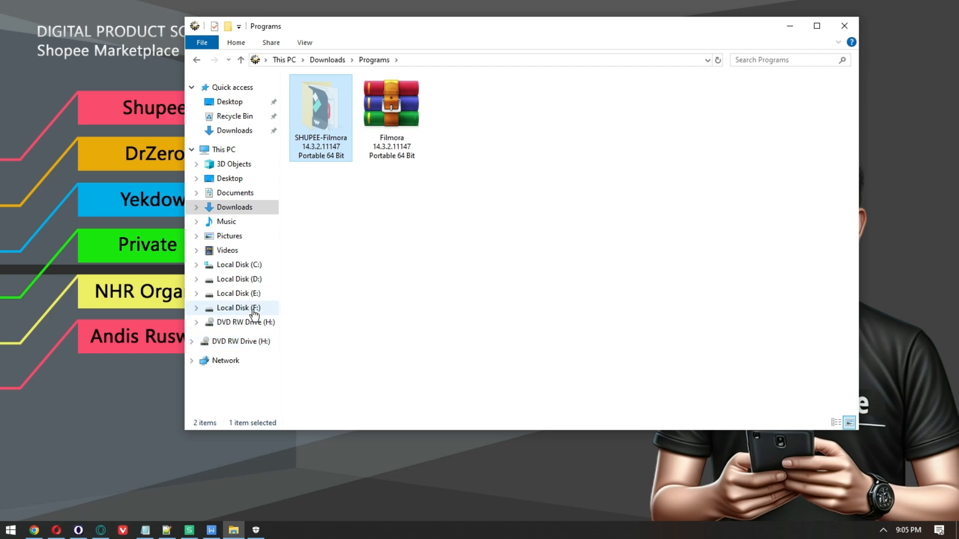
{"action": "left_click", "coordinate": [253, 308]}
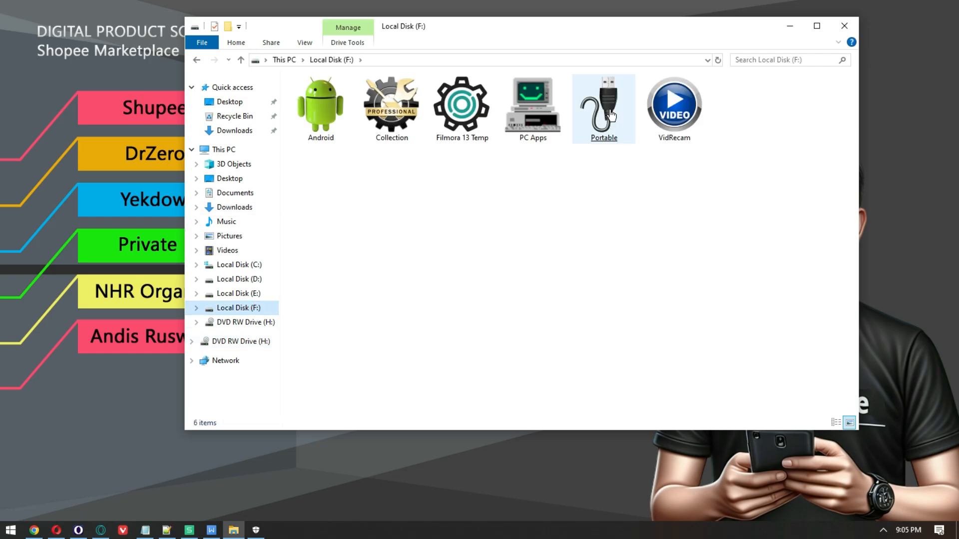
{"action": "double_click", "coordinate": [607, 110]}
{"action": "right_click", "coordinate": [443, 155]}
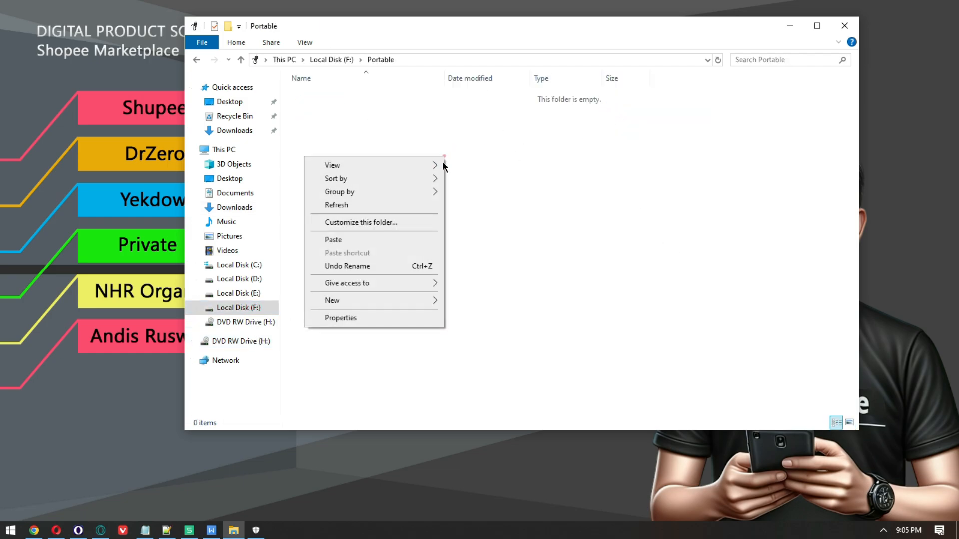
{"action": "left_click", "coordinate": [418, 240]}
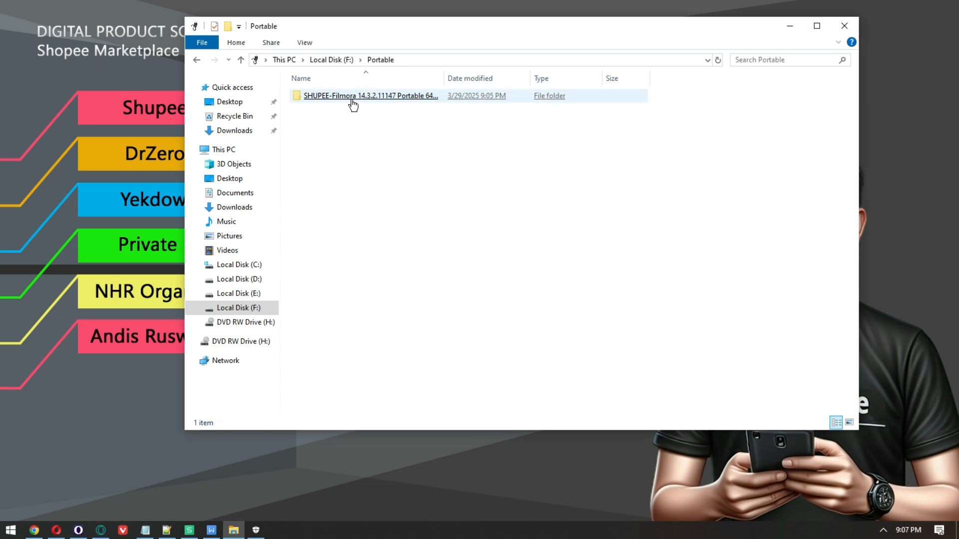
Launch FilmoraPortable from the moved SHUPEE-Filmora folder and dismiss the startup message.
{"action": "double_click", "coordinate": [353, 100]}
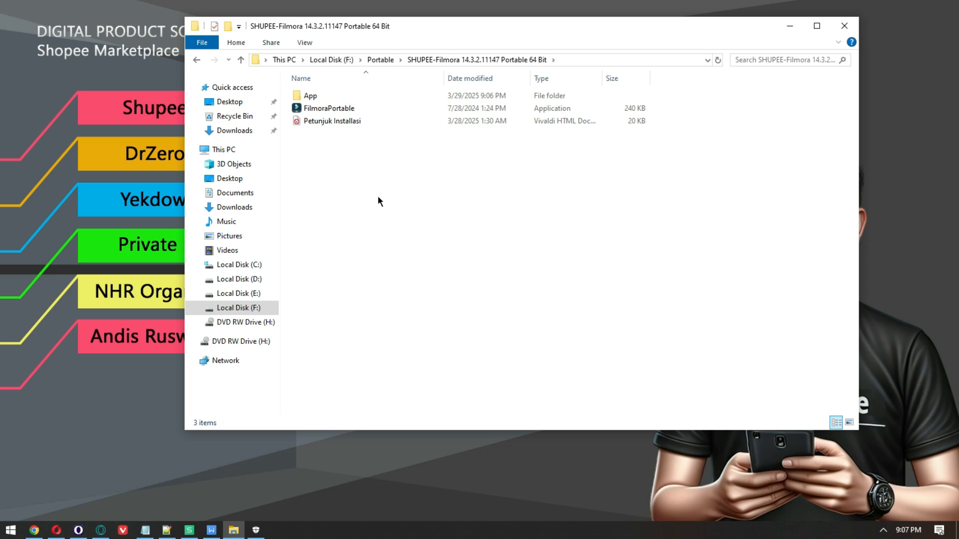
{"action": "left_click", "coordinate": [349, 111]}
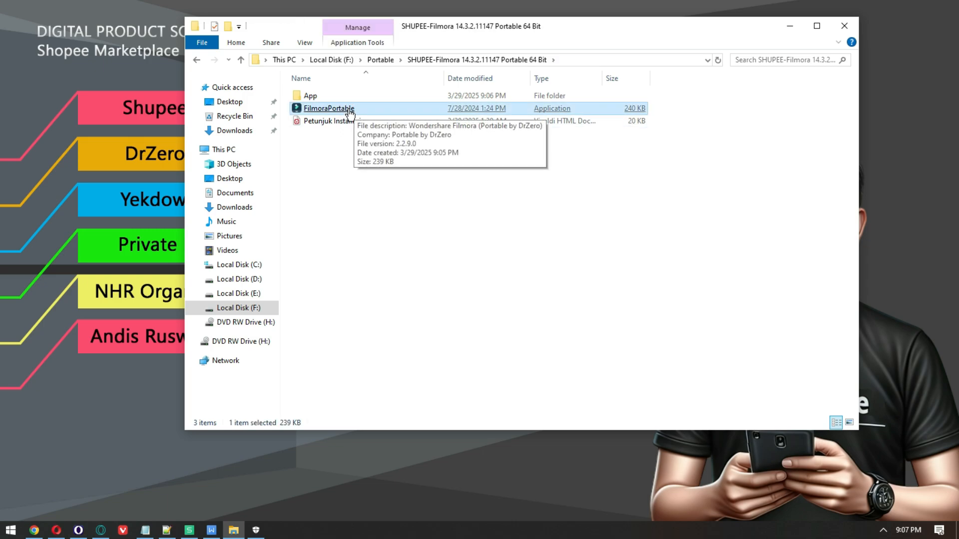
{"action": "double_click", "coordinate": [349, 109]}
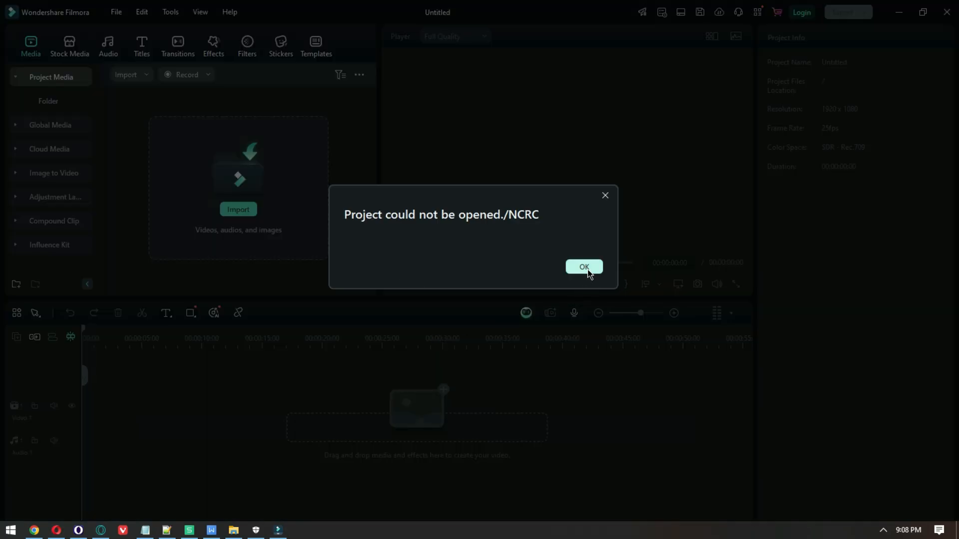
{"action": "left_click", "coordinate": [588, 271]}
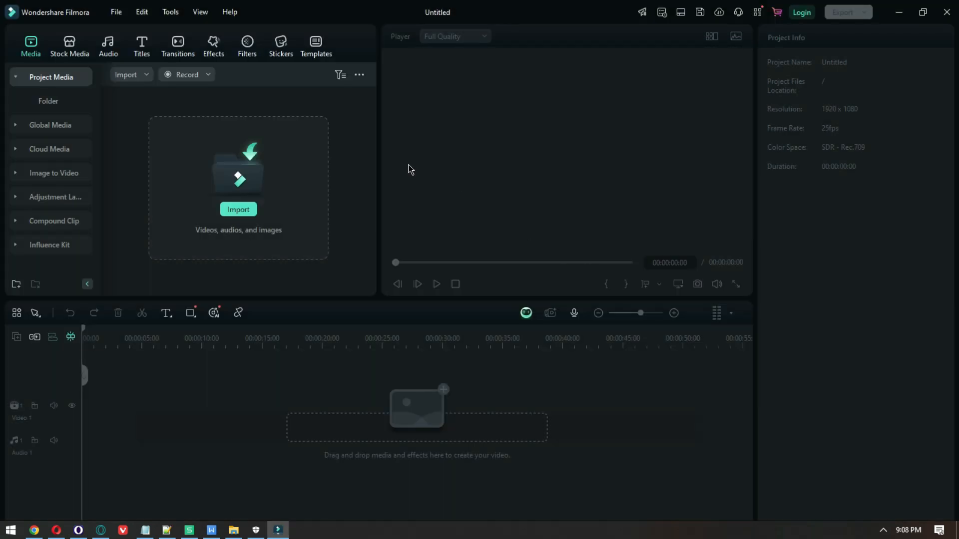
Look through the stock media, audio, titles, transitions, effects, filters, stickers and templates libraries.
{"action": "left_click", "coordinate": [69, 47]}
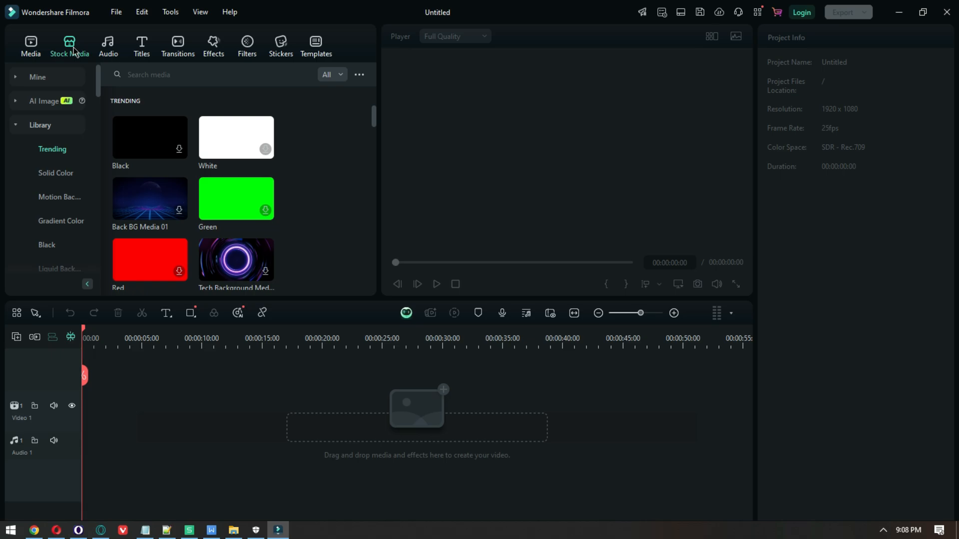
{"action": "left_click", "coordinate": [108, 46]}
{"action": "left_click", "coordinate": [107, 49]}
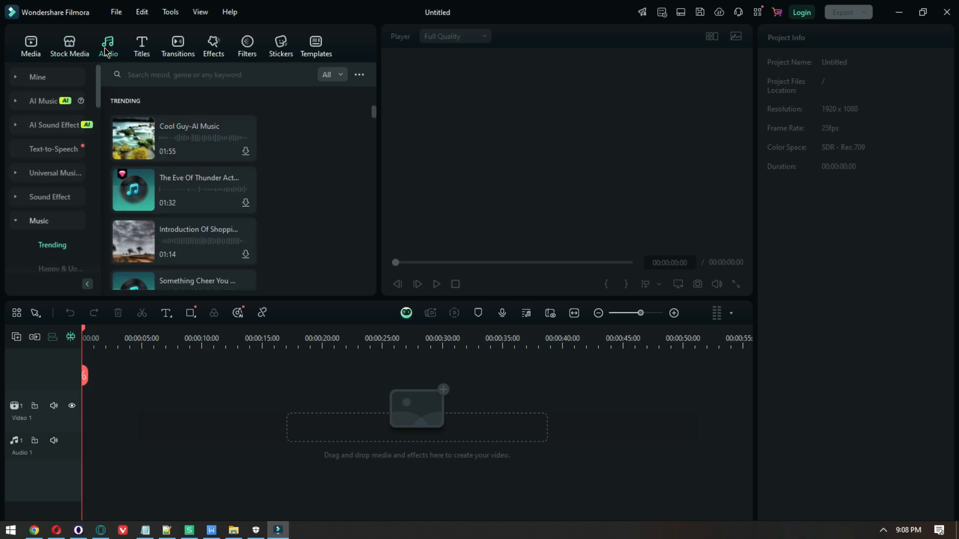
{"action": "left_click", "coordinate": [145, 55]}
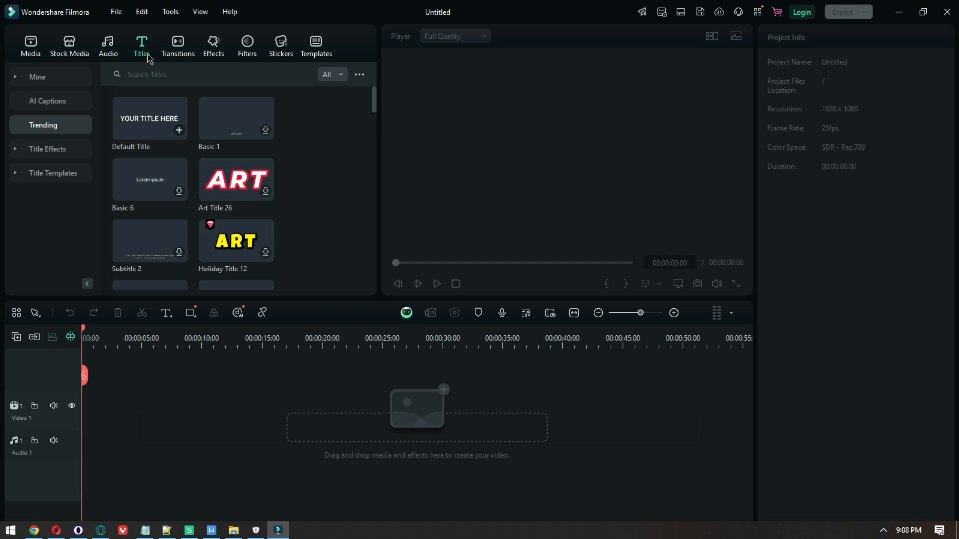
{"action": "left_click", "coordinate": [178, 52]}
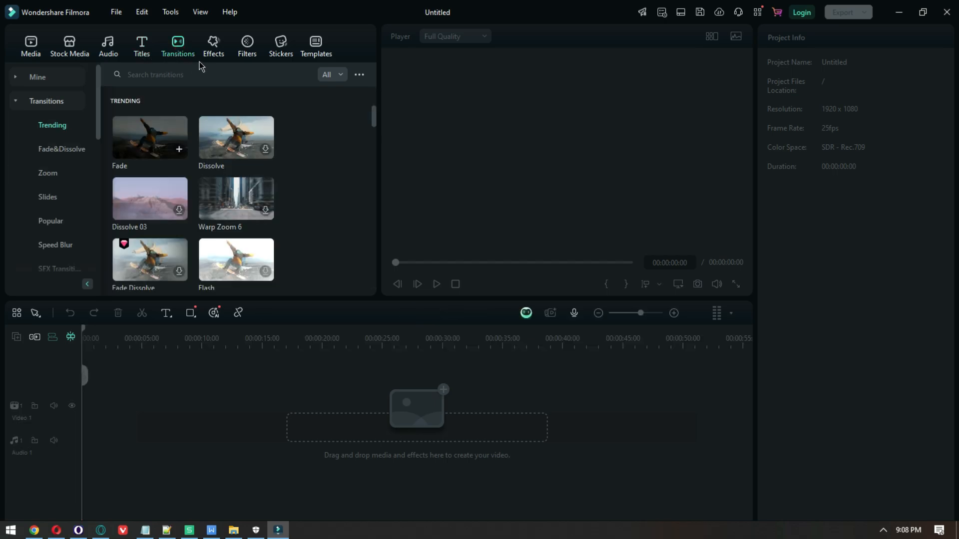
{"action": "left_click", "coordinate": [213, 48]}
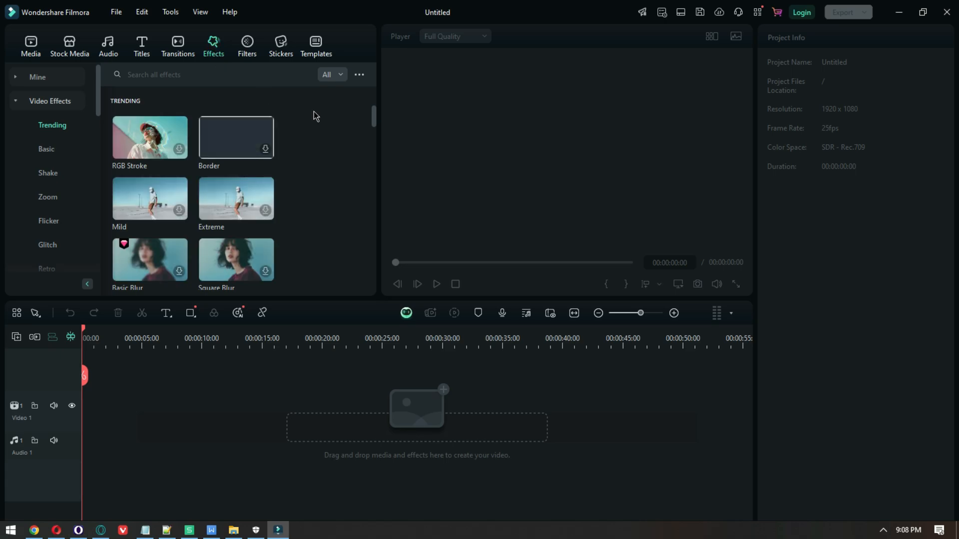
{"action": "left_click", "coordinate": [247, 45]}
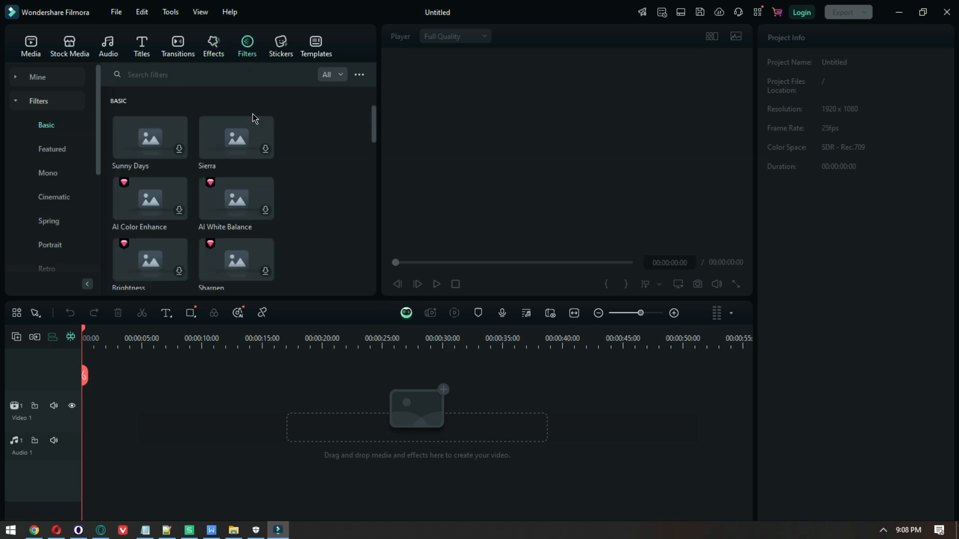
{"action": "left_click", "coordinate": [244, 50]}
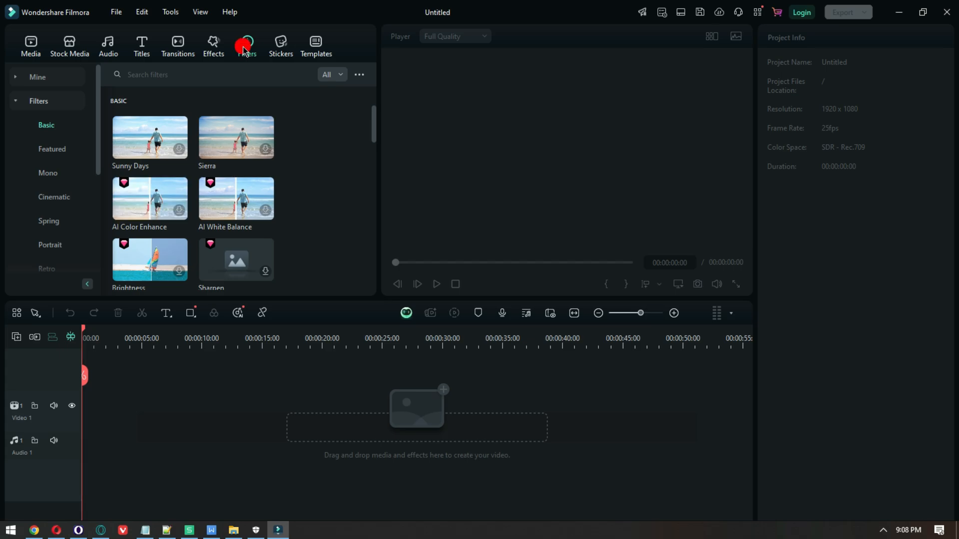
{"action": "left_click", "coordinate": [281, 50]}
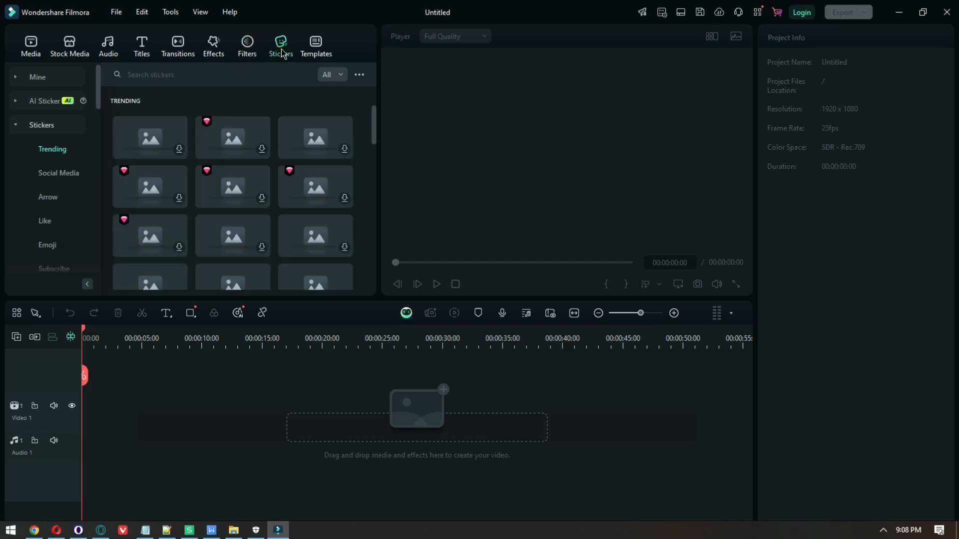
{"action": "left_click", "coordinate": [317, 53]}
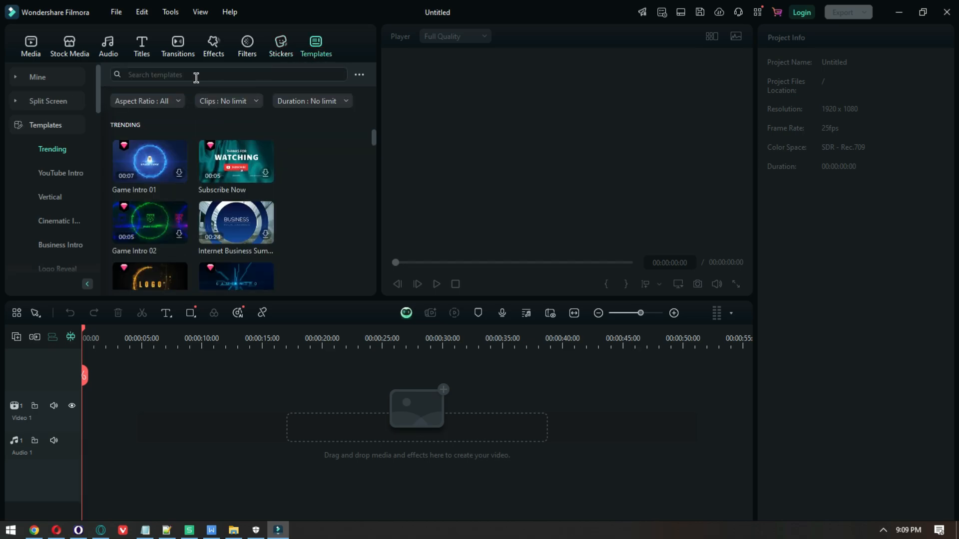
Check the installed Filmora version in the program's About information and close it.
{"action": "left_click", "coordinate": [230, 12]}
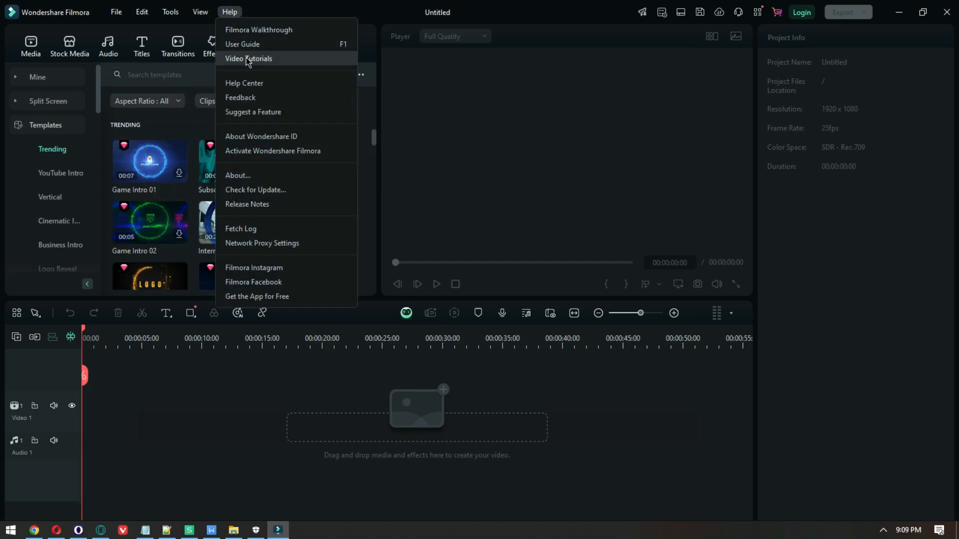
{"action": "left_click", "coordinate": [247, 176]}
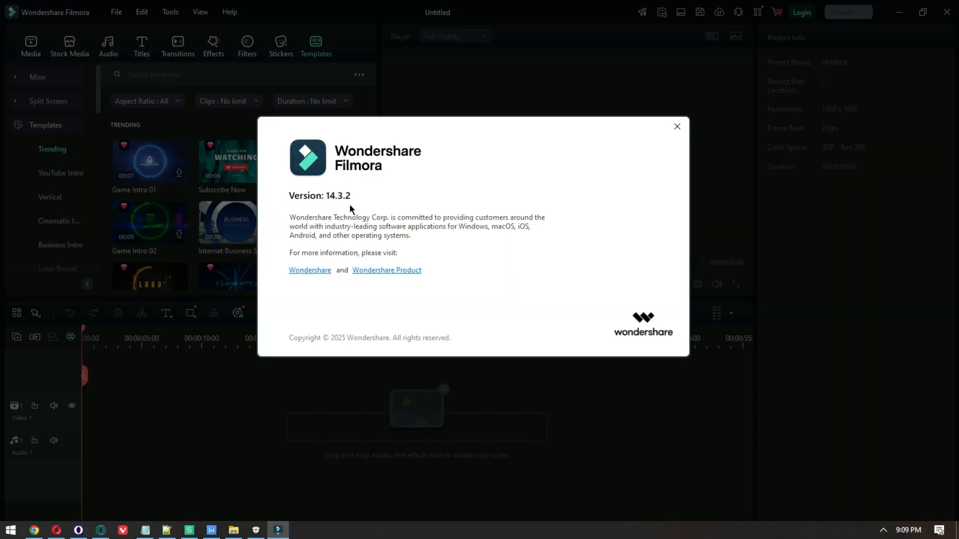
{"action": "left_click", "coordinate": [677, 127]}
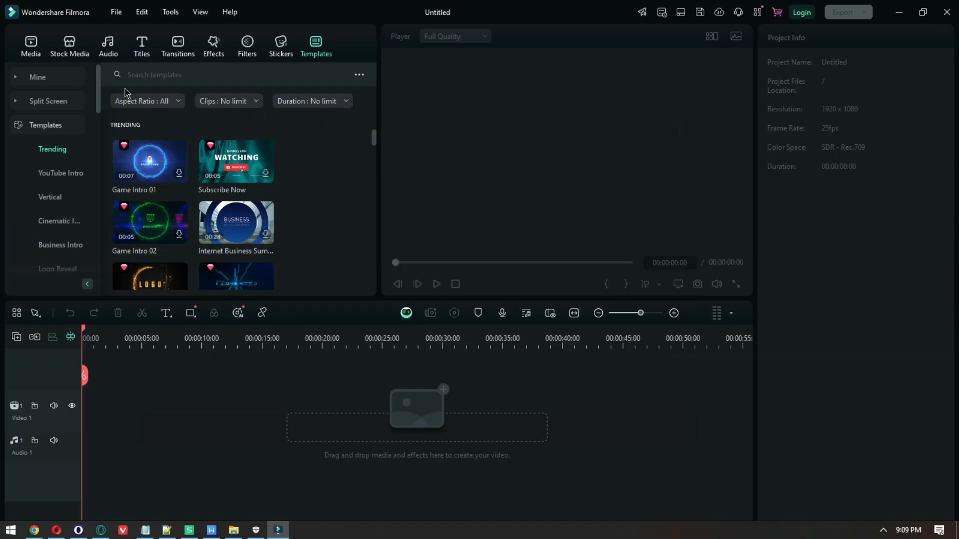
Import the images 01.CaraPemesanan, 02.GratisOngkir and 03.Kirim Email from the Shopee\SHUPEE folder on Local Disk (E:) into the project media.
{"action": "left_click", "coordinate": [31, 48]}
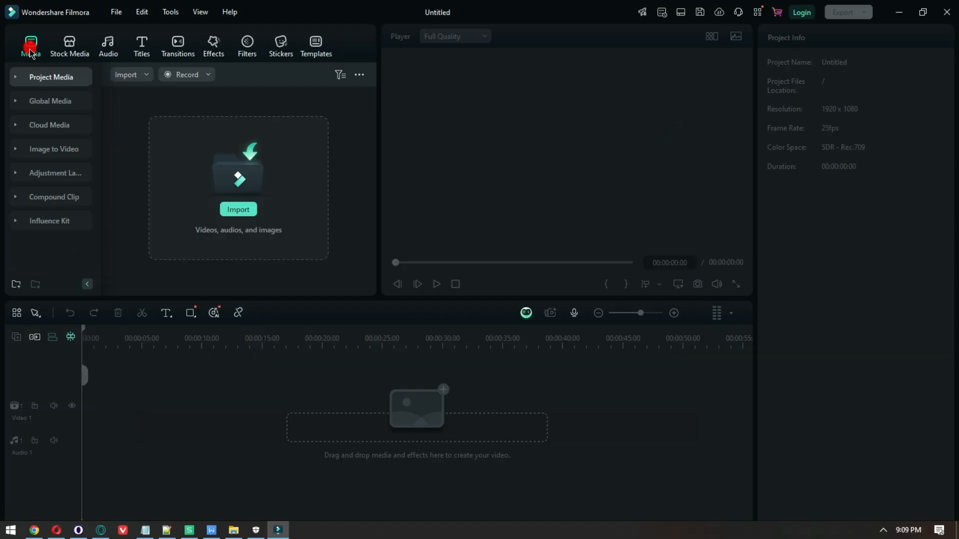
{"action": "left_click", "coordinate": [236, 209]}
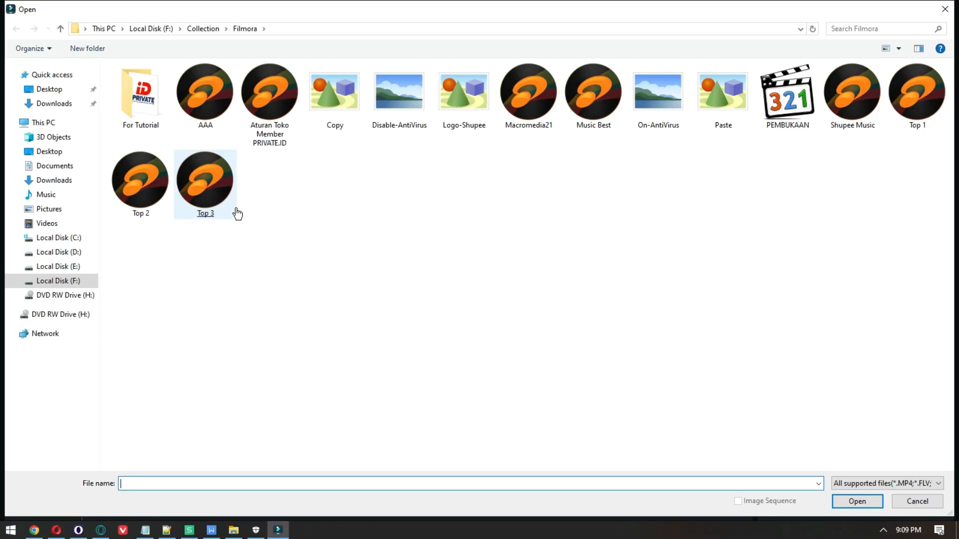
{"action": "left_click", "coordinate": [73, 266]}
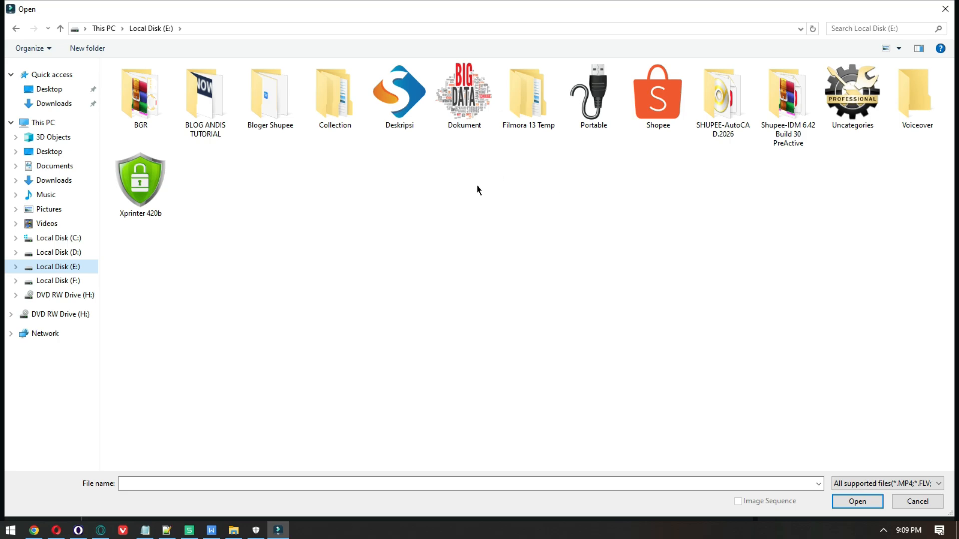
{"action": "double_click", "coordinate": [852, 95]}
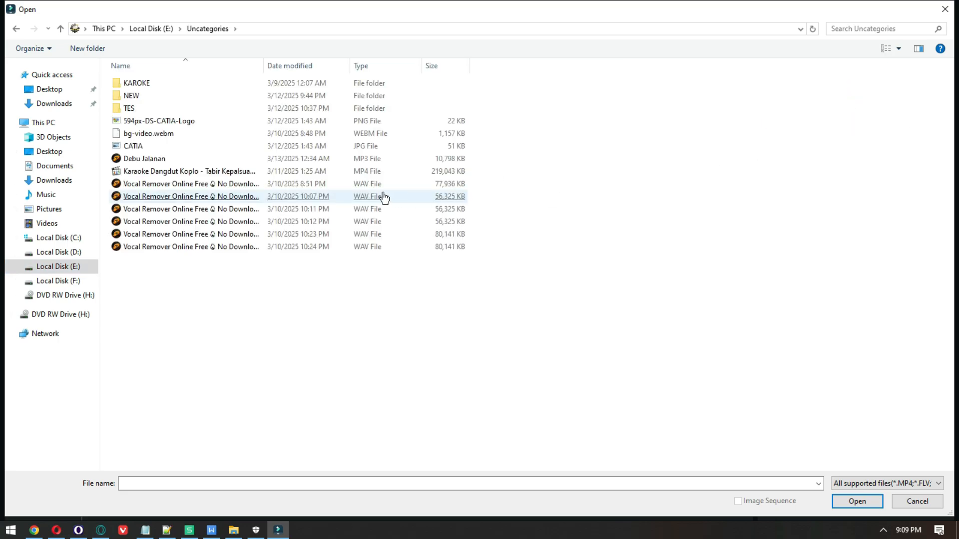
{"action": "left_click", "coordinate": [17, 29]}
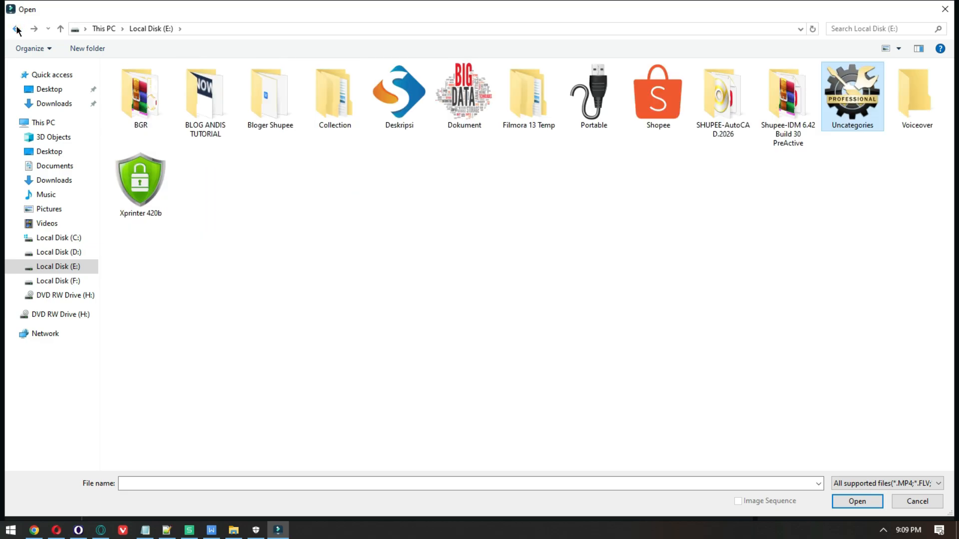
{"action": "double_click", "coordinate": [655, 106]}
{"action": "double_click", "coordinate": [261, 99]}
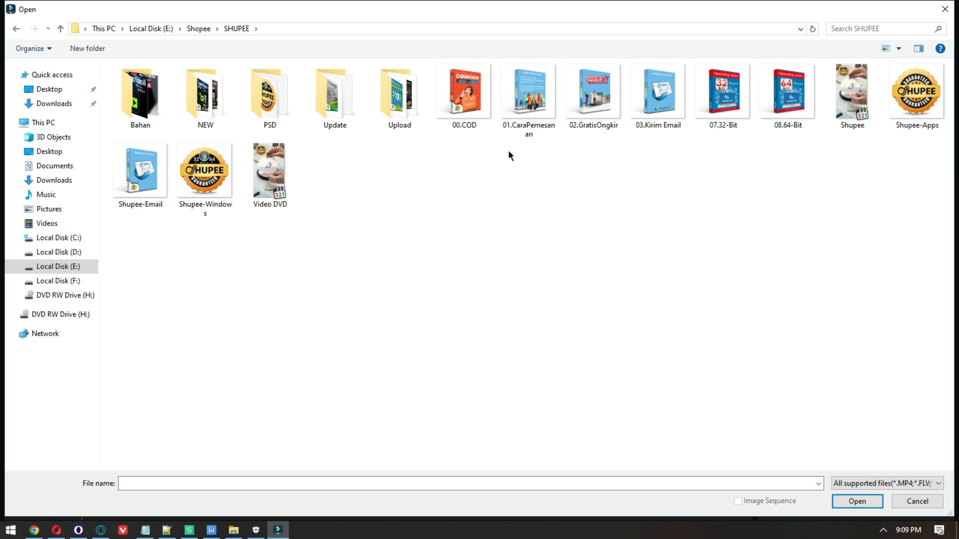
{"action": "left_click_drag", "start_coordinate": [518, 148], "coordinate": [682, 62]}
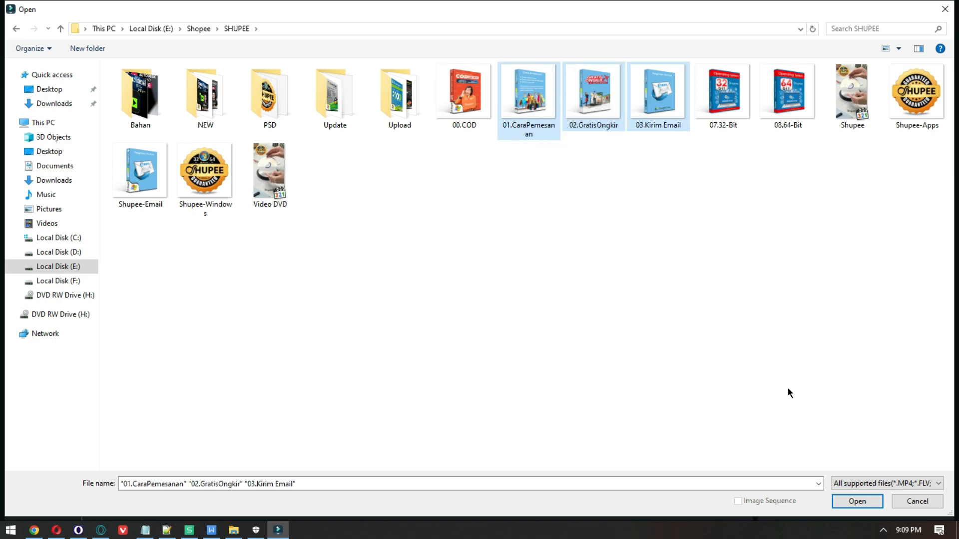
{"action": "left_click", "coordinate": [846, 502]}
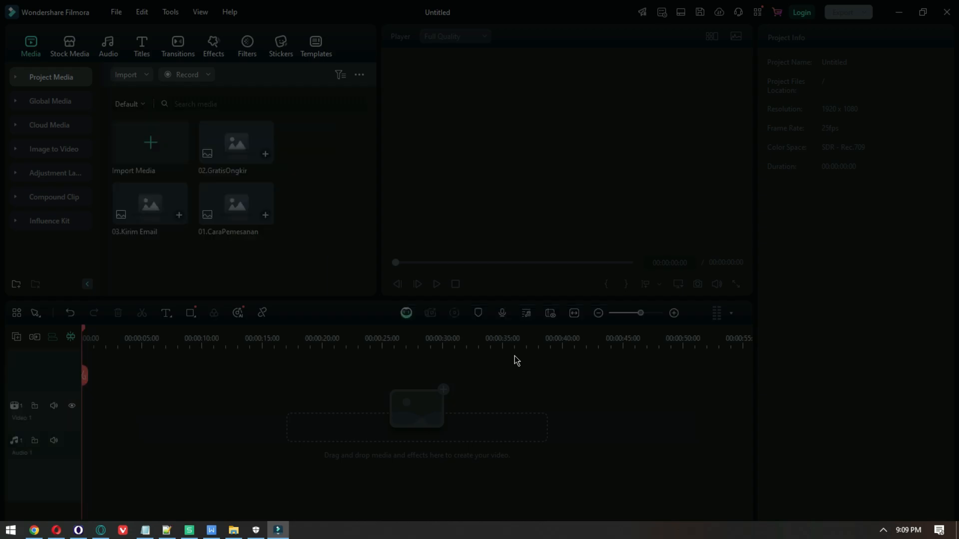
{"action": "left_click", "coordinate": [578, 283]}
{"action": "left_click", "coordinate": [335, 227]}
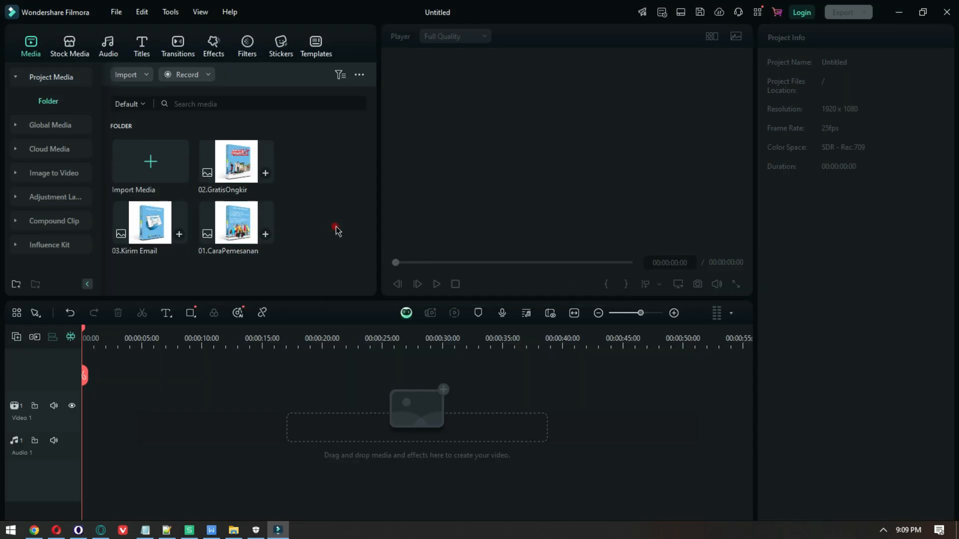
Place 02.GratisOngkir, 03.Kirim Email and 01.CaraPemesanan one after another on the Video 1 track.
{"action": "left_click_drag", "start_coordinate": [225, 166], "coordinate": [164, 369]}
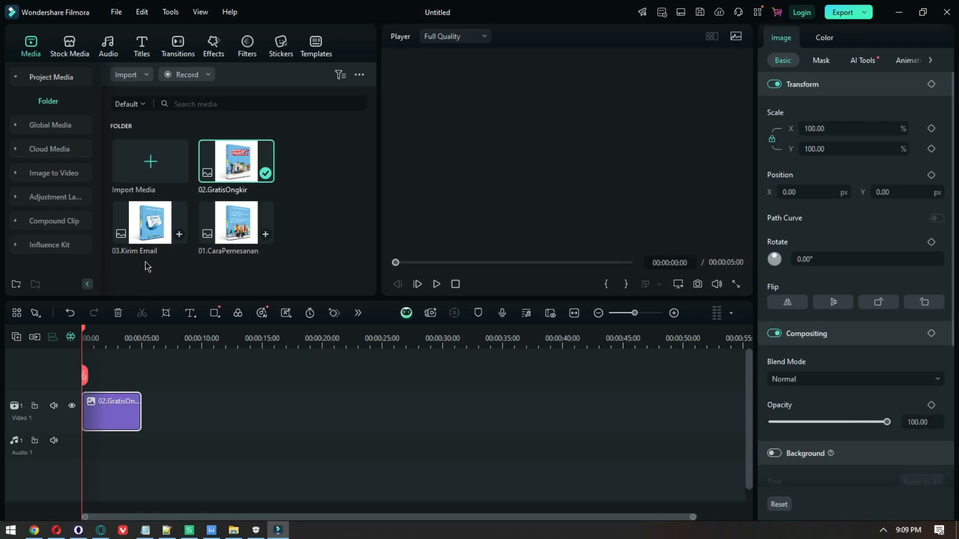
{"action": "left_click_drag", "start_coordinate": [151, 227], "coordinate": [150, 408]}
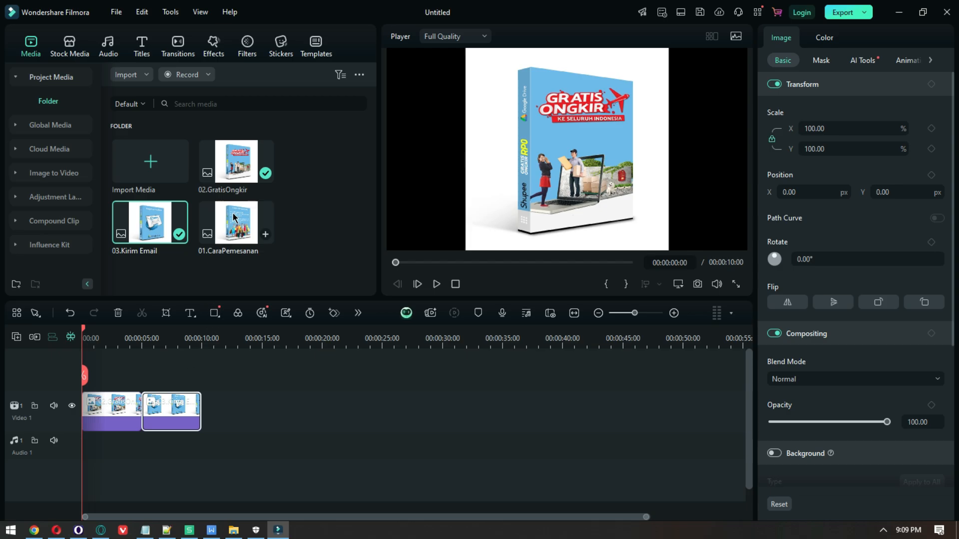
{"action": "left_click_drag", "start_coordinate": [233, 216], "coordinate": [222, 402]}
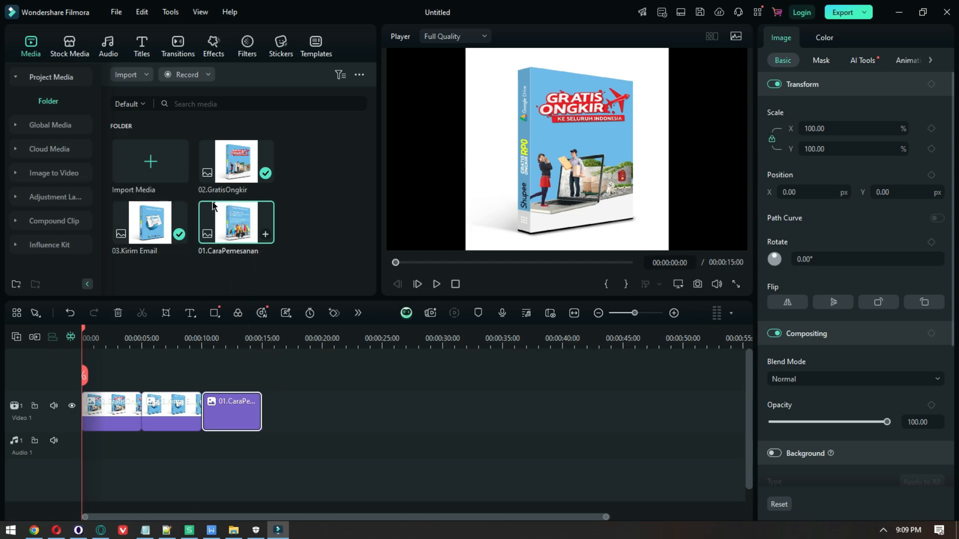
Preview and download the trending music Cool Guy-AI Music, and place it at the start of the Audio 1 track.
{"action": "left_click", "coordinate": [114, 48]}
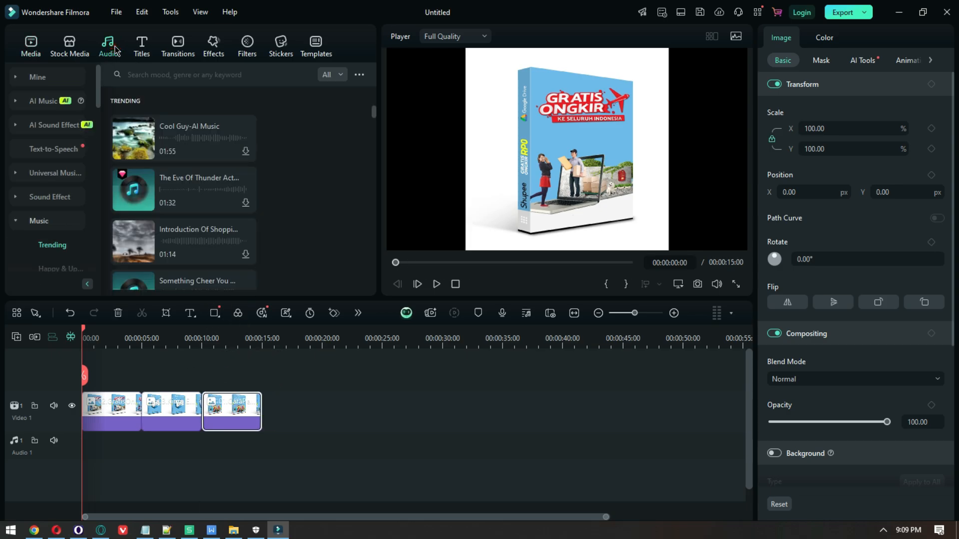
{"action": "left_click", "coordinate": [134, 139]}
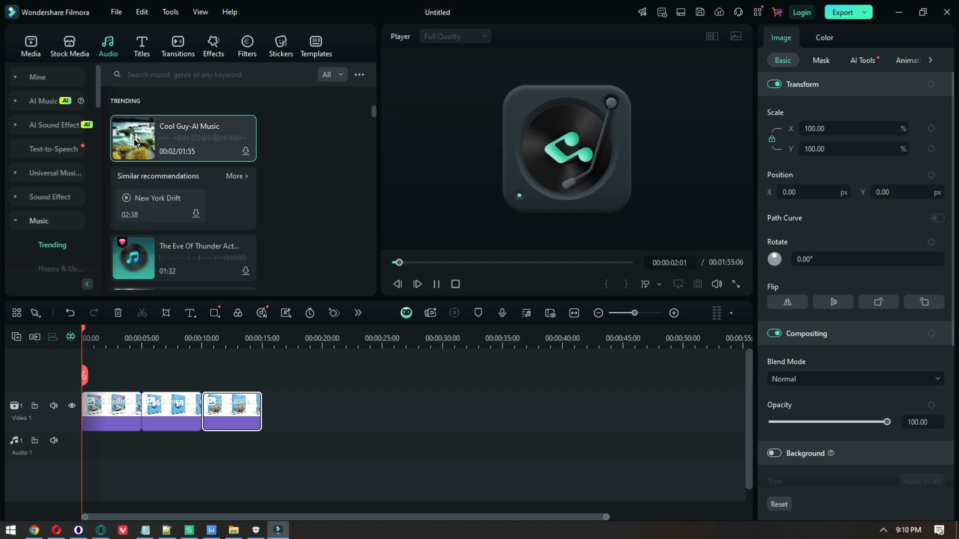
{"action": "left_click", "coordinate": [133, 141]}
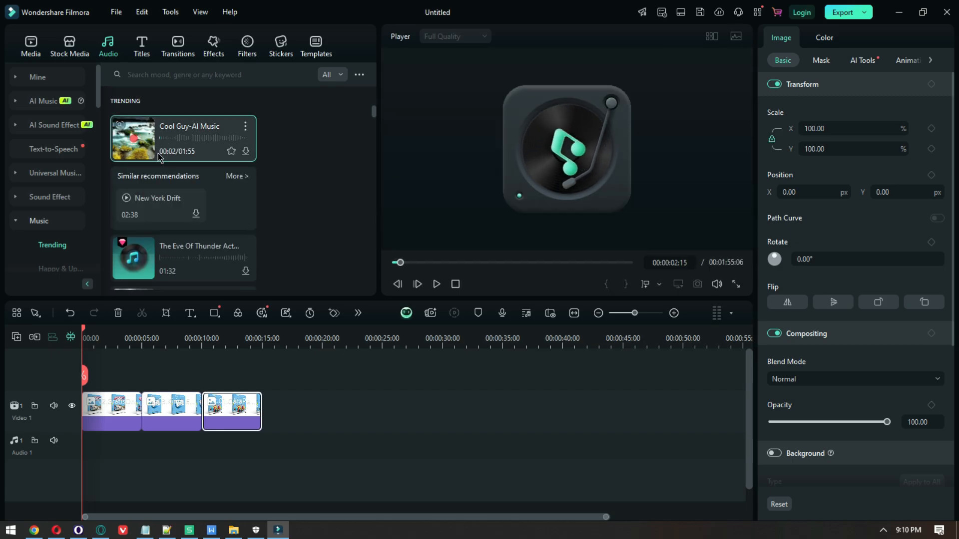
{"action": "left_click", "coordinate": [245, 155]}
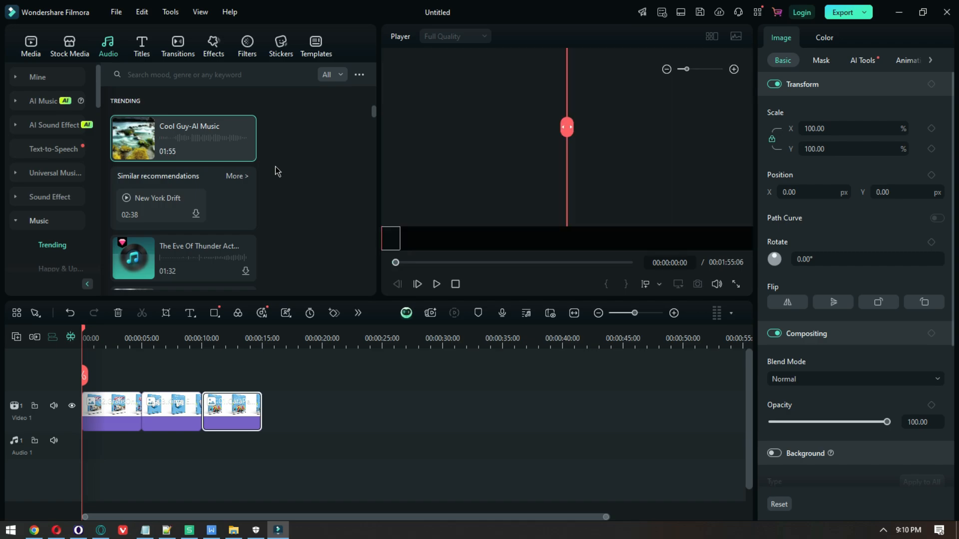
{"action": "key", "text": "space"}
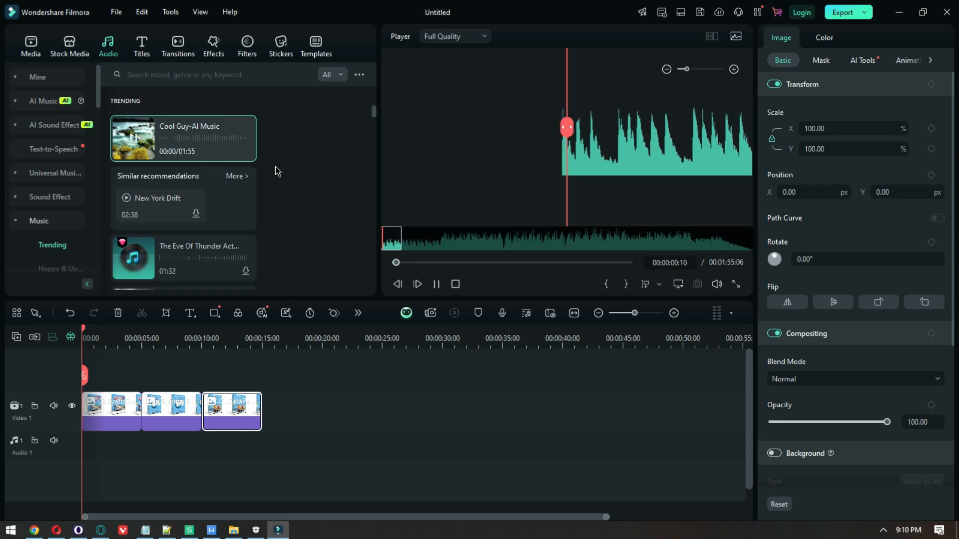
{"action": "left_click", "coordinate": [455, 284]}
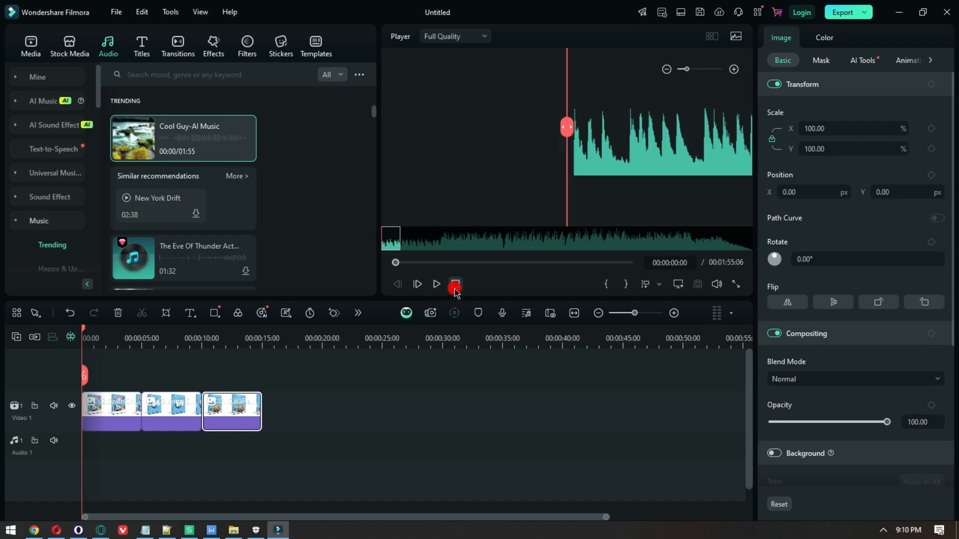
{"action": "left_click_drag", "start_coordinate": [151, 141], "coordinate": [263, 413]}
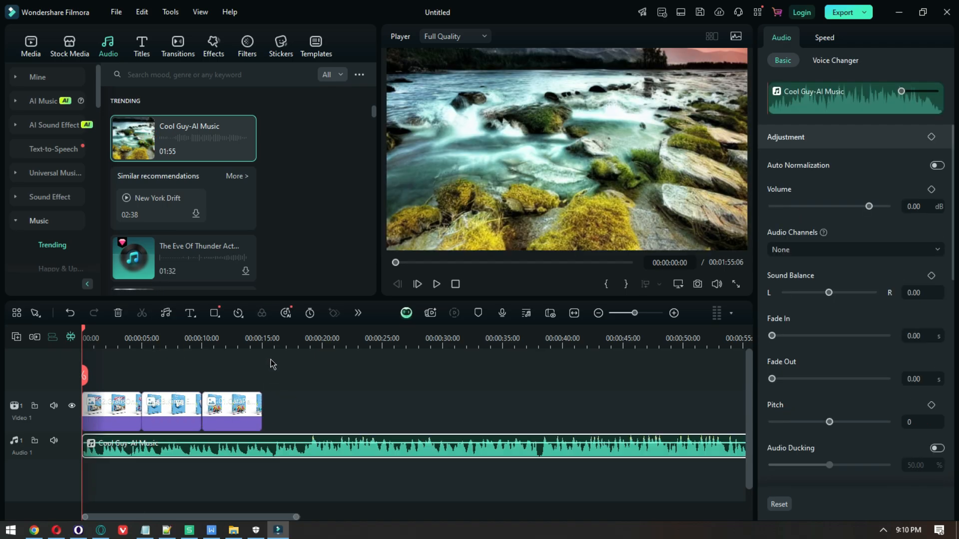
Cut off the music after 00:00:15:09, just past the last image, and add a short fade-out at its end.
{"action": "left_click", "coordinate": [266, 345]}
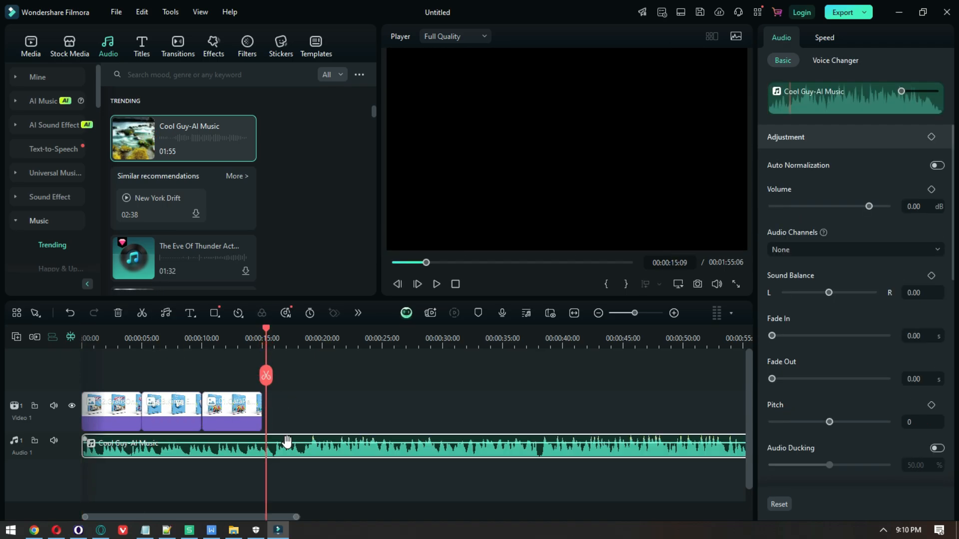
{"action": "key", "text": "ctrl+b"}
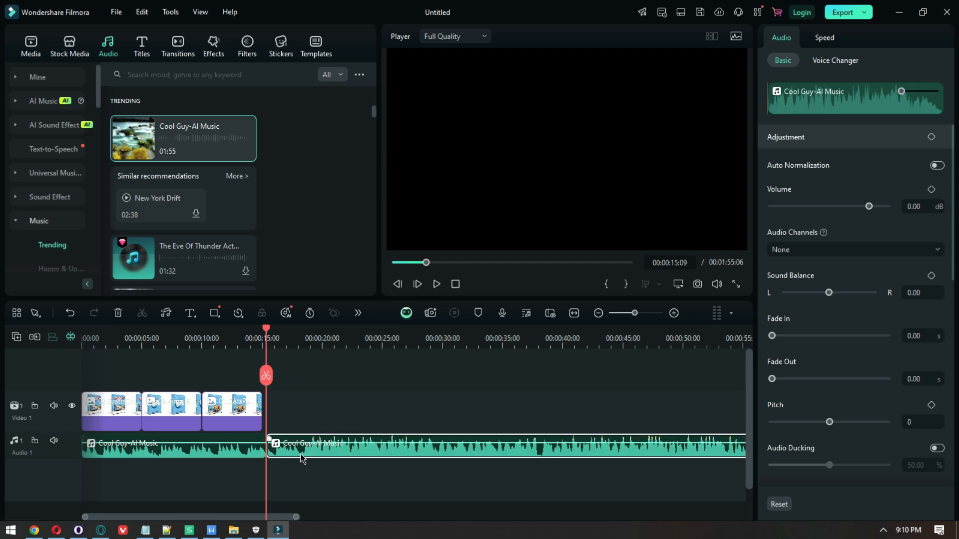
{"action": "left_click", "coordinate": [300, 456]}
{"action": "key", "text": "Delete"}
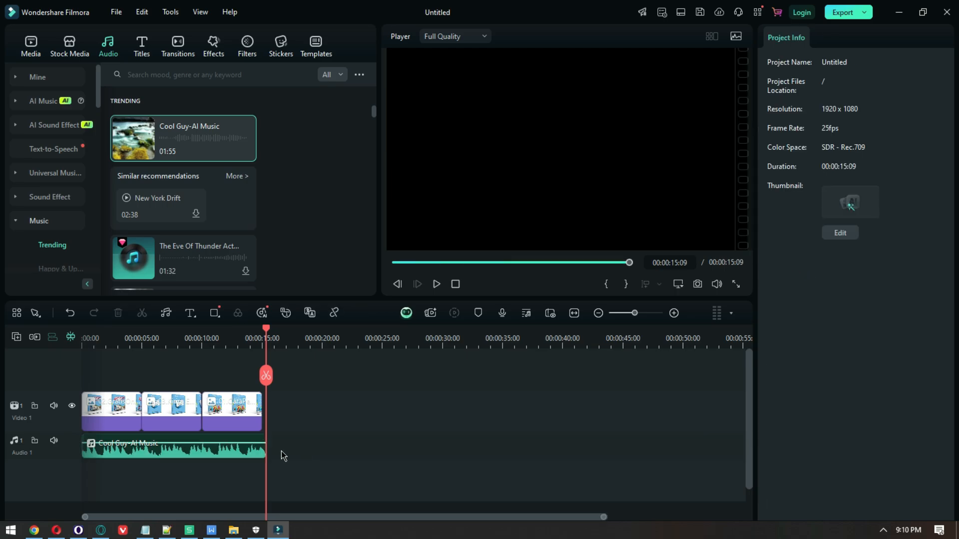
{"action": "left_click_drag", "start_coordinate": [264, 437], "coordinate": [243, 439]}
Download the trending title Holiday Title 12 and place it above the first image at the start of the timeline.
{"action": "left_click", "coordinate": [142, 46]}
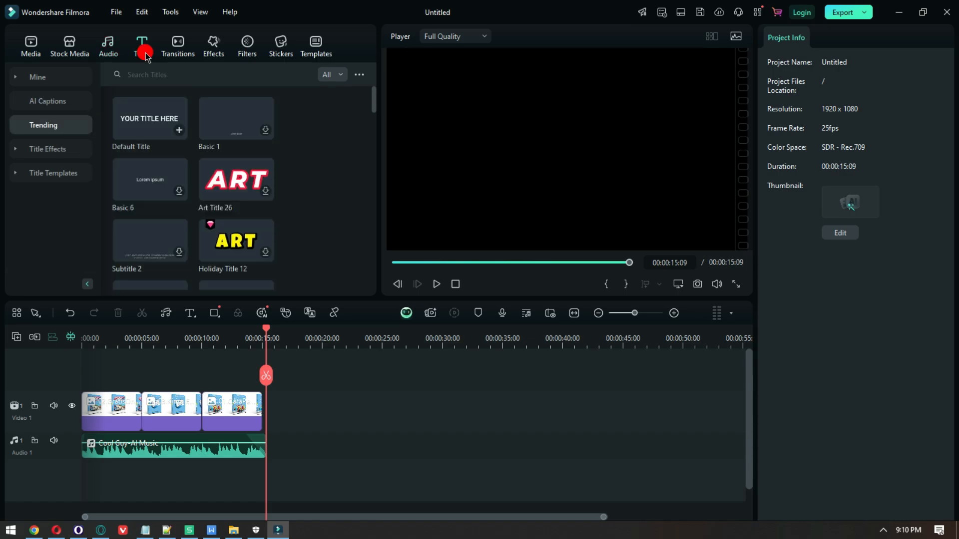
{"action": "scroll", "coordinate": [230, 207], "scroll_direction": "down", "scroll_amount": 1}
{"action": "scroll", "coordinate": [230, 204], "scroll_direction": "down", "scroll_amount": 2}
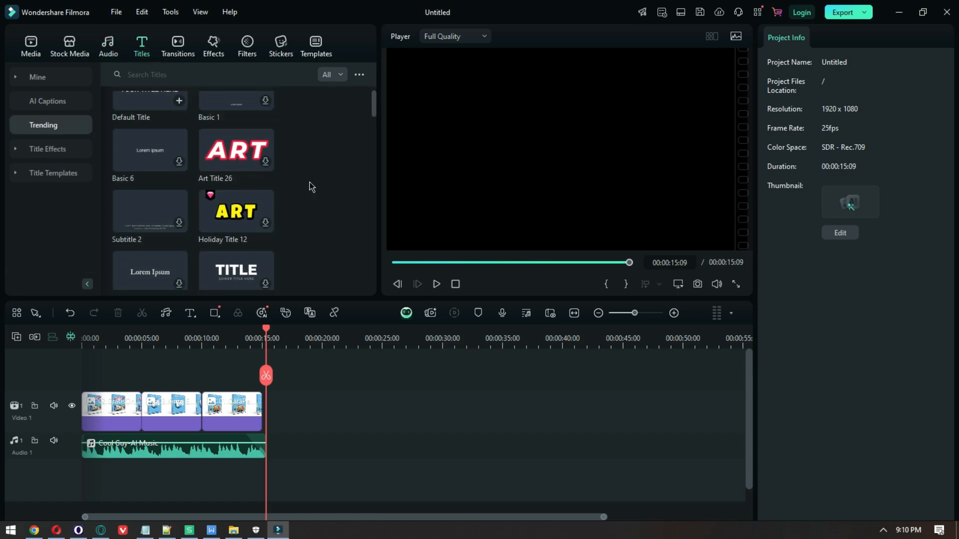
{"action": "scroll", "coordinate": [312, 187], "scroll_direction": "down", "scroll_amount": 6}
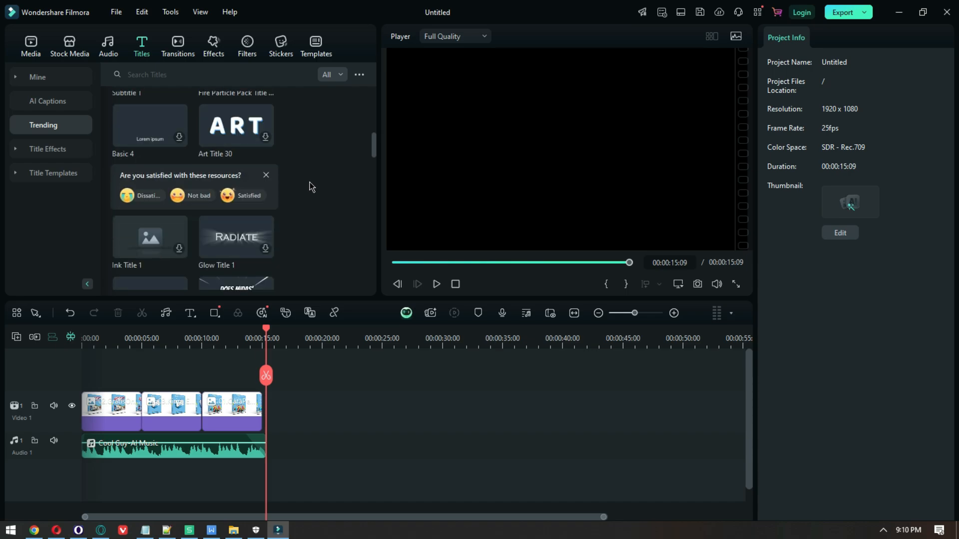
{"action": "scroll", "coordinate": [312, 187], "scroll_direction": "up", "scroll_amount": 5}
{"action": "scroll", "coordinate": [312, 187], "scroll_direction": "up", "scroll_amount": 5}
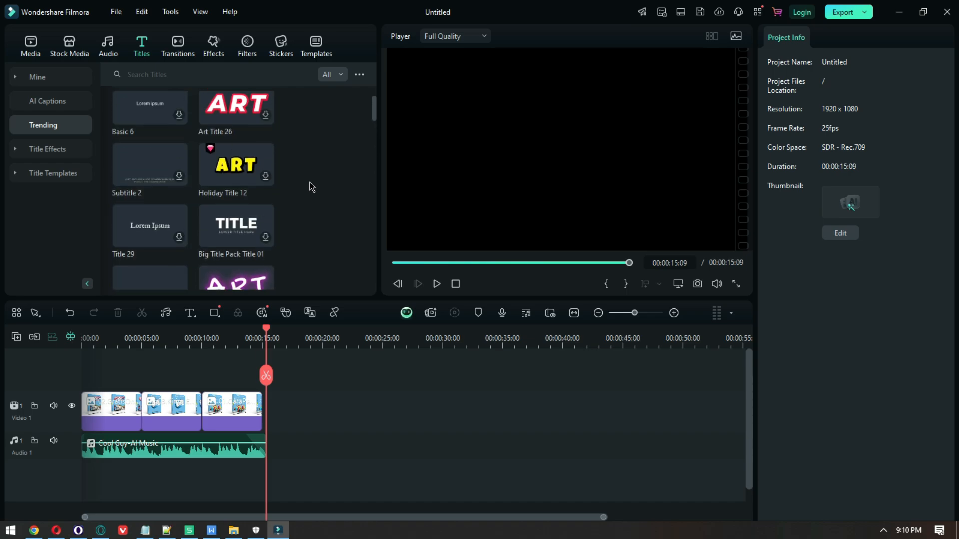
{"action": "left_click", "coordinate": [265, 185]}
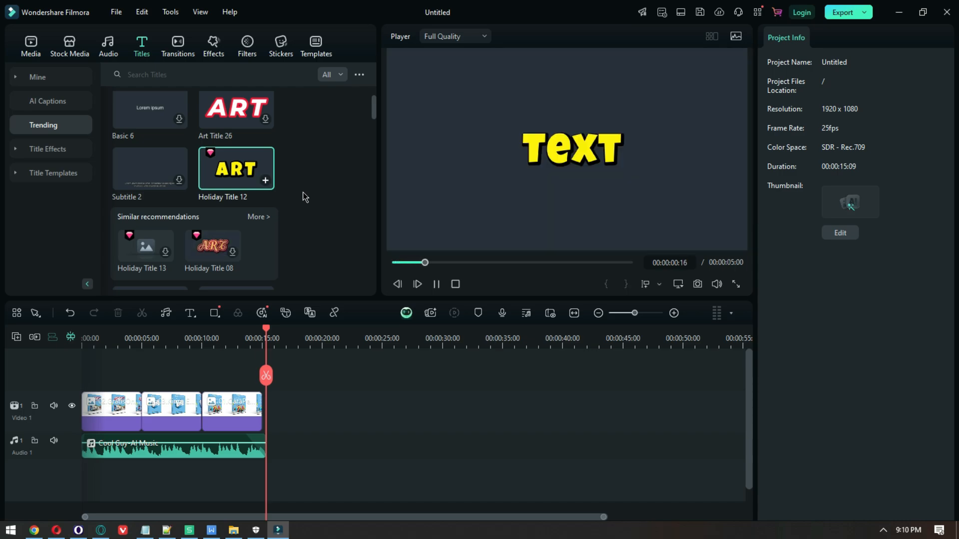
{"action": "left_click_drag", "start_coordinate": [238, 171], "coordinate": [102, 338]}
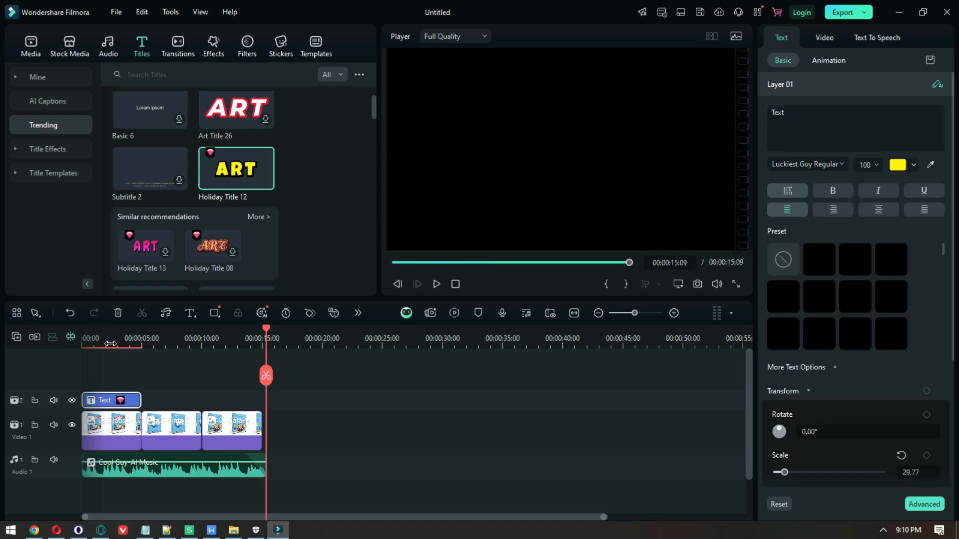
Replace the title's placeholder text with SHUPEE and return the playhead to the start of the timeline.
{"action": "left_click", "coordinate": [110, 344]}
{"action": "left_click", "coordinate": [790, 116]}
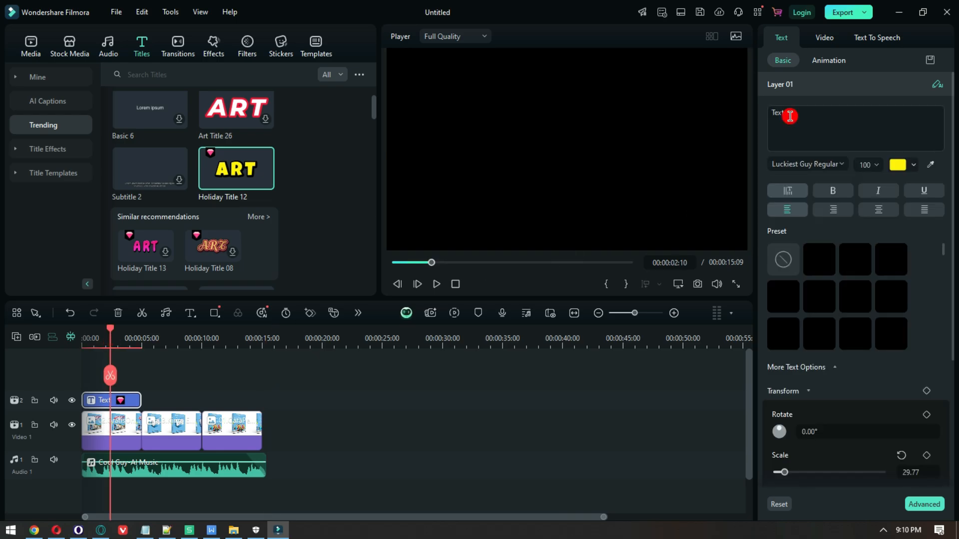
{"action": "key", "text": "BackSpace"}
{"action": "key", "text": "BackSpace"}
{"action": "key", "text": "BackSpace"}
{"action": "key", "text": "BackSpace"}
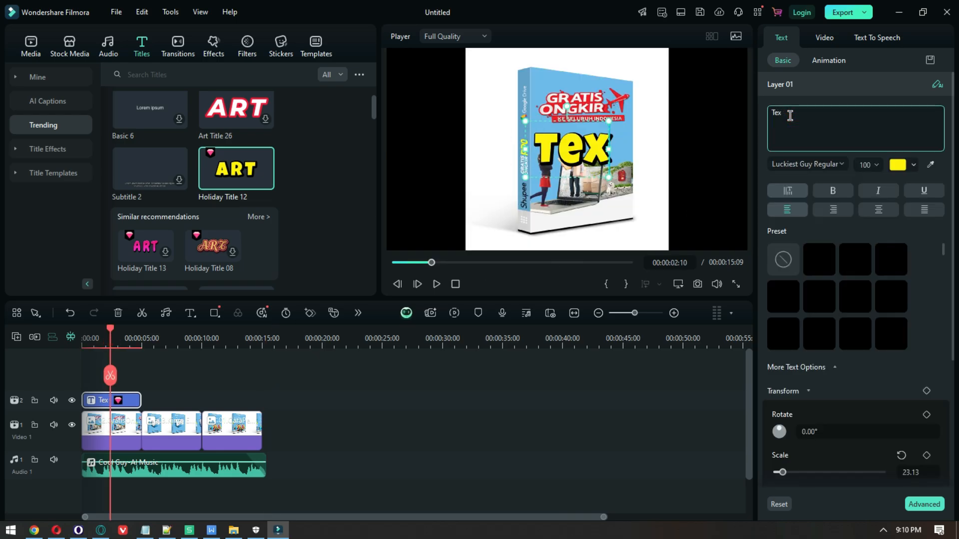
{"action": "type", "text": "SHUPEE"}
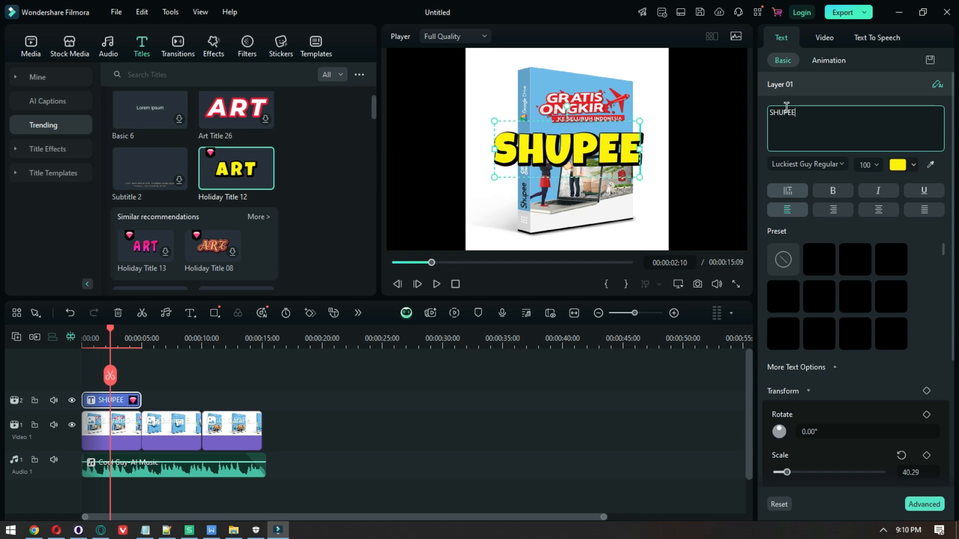
{"action": "left_click", "coordinate": [455, 285]}
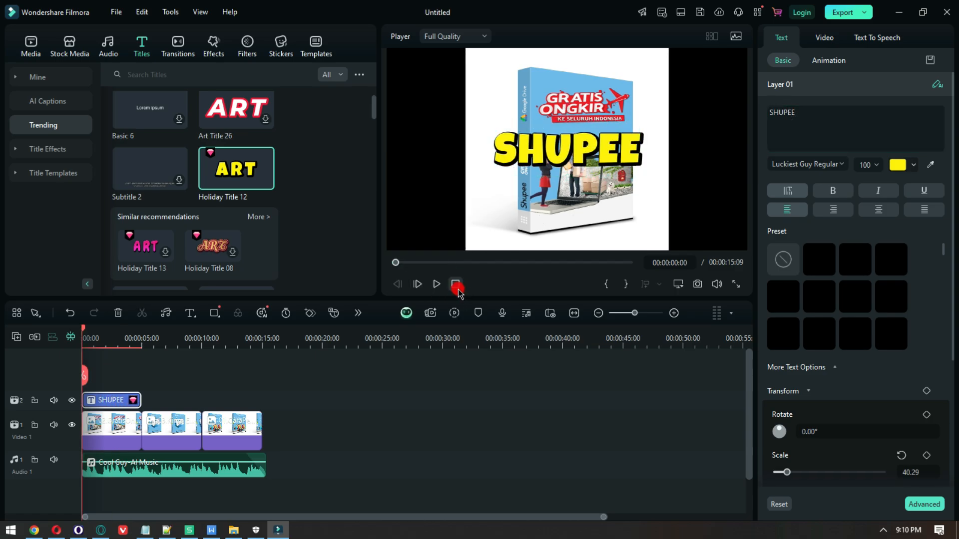
Download the trending transition Fade Dissolve and apply it between the first and second images on the Video 1 track.
{"action": "left_click", "coordinate": [185, 44]}
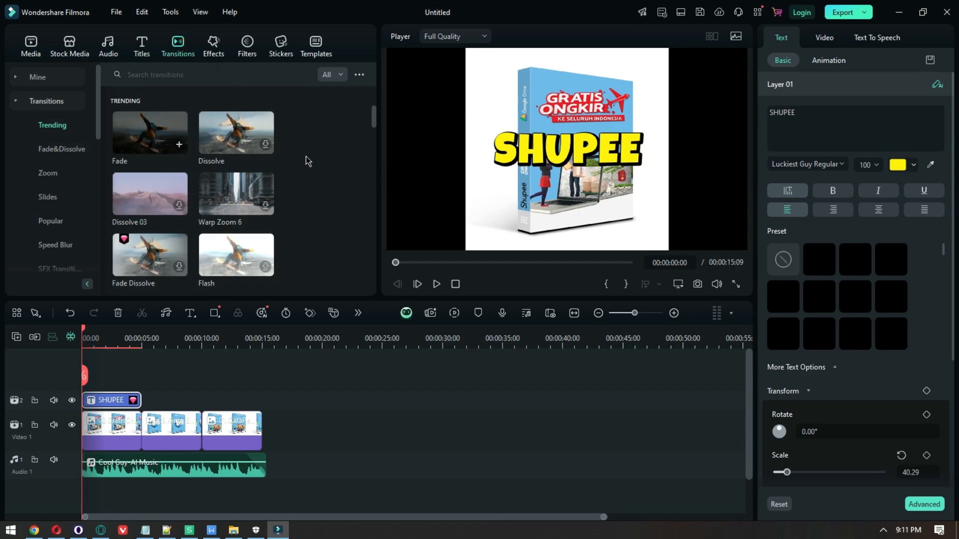
{"action": "scroll", "coordinate": [306, 165], "scroll_direction": "down", "scroll_amount": 2}
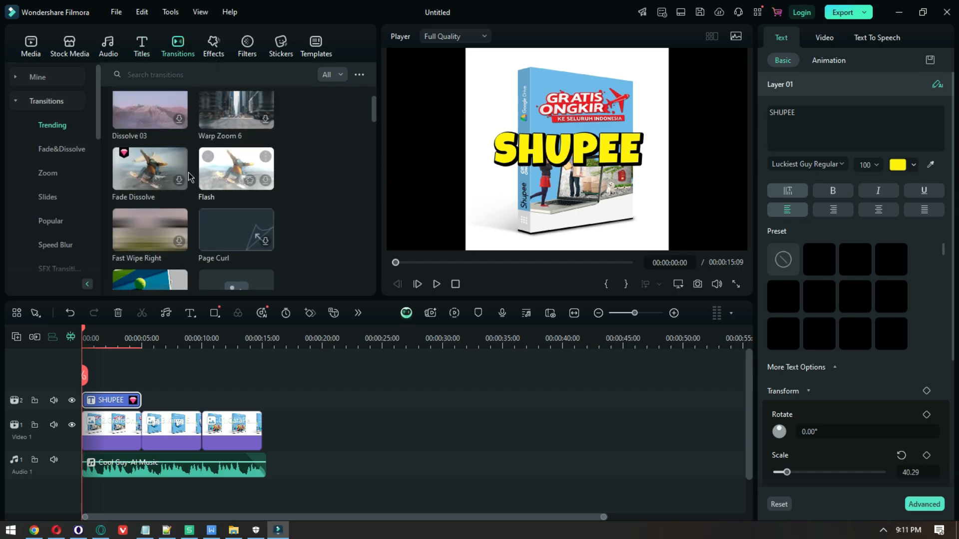
{"action": "left_click", "coordinate": [177, 181]}
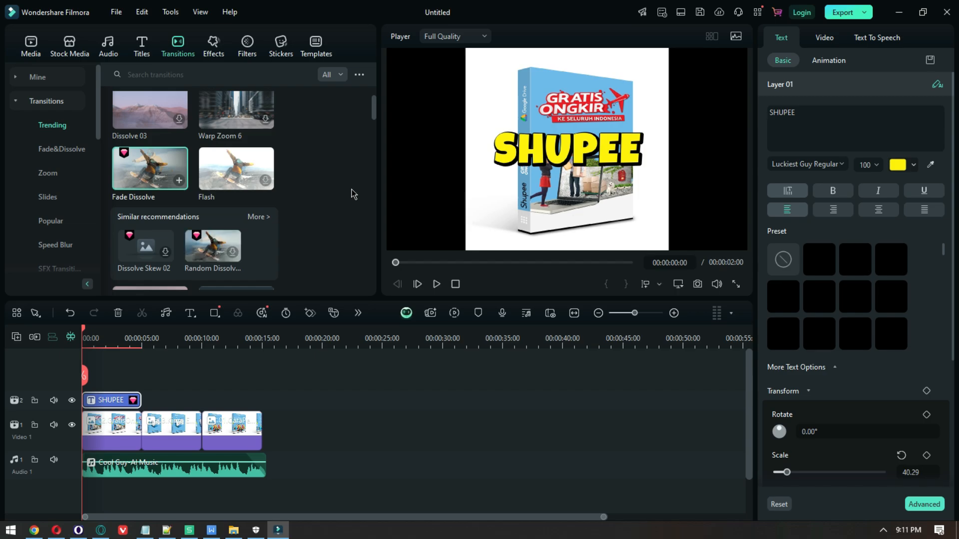
{"action": "left_click", "coordinate": [149, 168]}
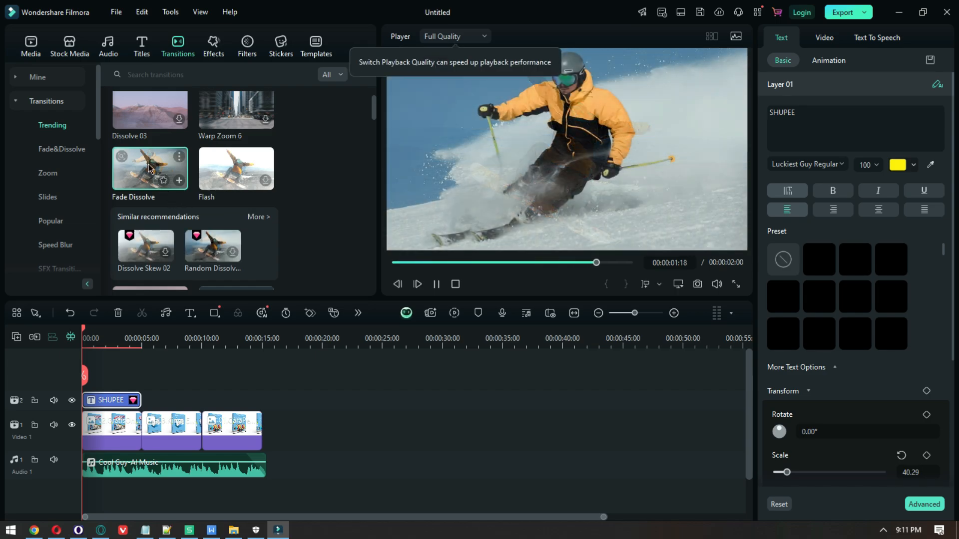
{"action": "mouse_move", "coordinate": [148, 168]}
{"action": "left_mouse_down"}
{"action": "mouse_move", "coordinate": [124, 410]}
{"action": "mouse_move", "coordinate": [140, 430]}
{"action": "left_mouse_up"}
{"action": "mouse_move", "coordinate": [150, 247]}
{"action": "left_mouse_down"}
{"action": "mouse_move", "coordinate": [170, 268]}
{"action": "mouse_move", "coordinate": [325, 200]}
{"action": "left_mouse_up"}
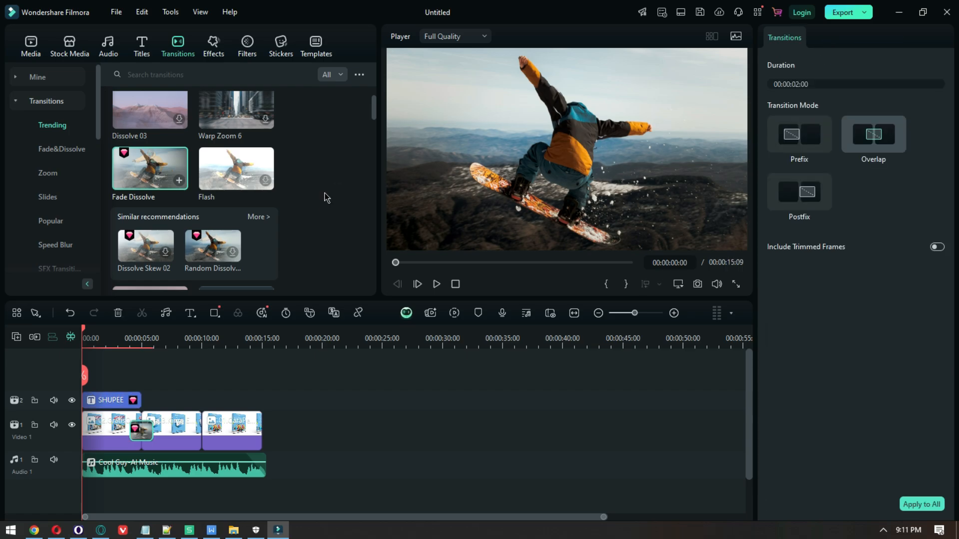
Download the trending transition Black Reverse and apply it between the second and third images.
{"action": "scroll", "coordinate": [325, 198], "scroll_direction": "down", "scroll_amount": 5}
{"action": "scroll", "coordinate": [326, 198], "scroll_direction": "down", "scroll_amount": 3}
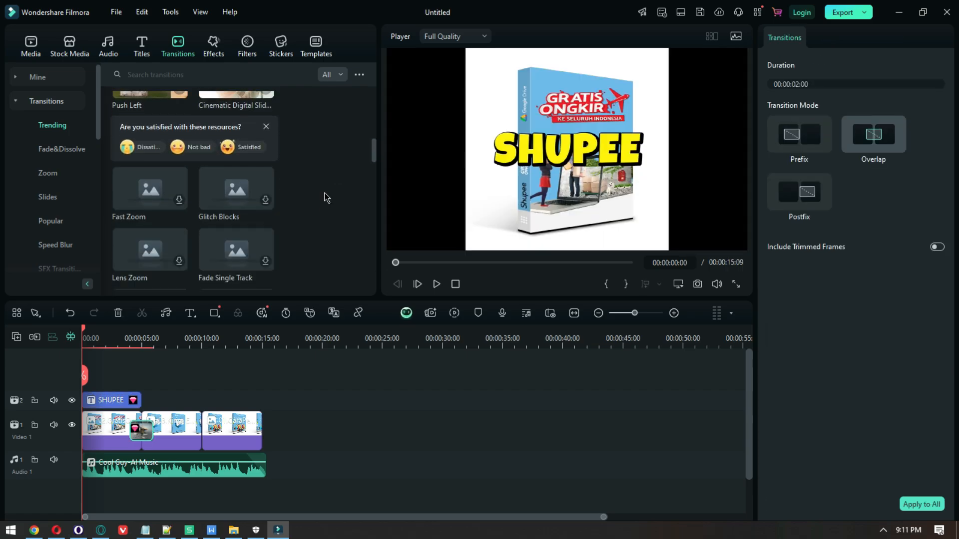
{"action": "scroll", "coordinate": [325, 198], "scroll_direction": "down", "scroll_amount": 8}
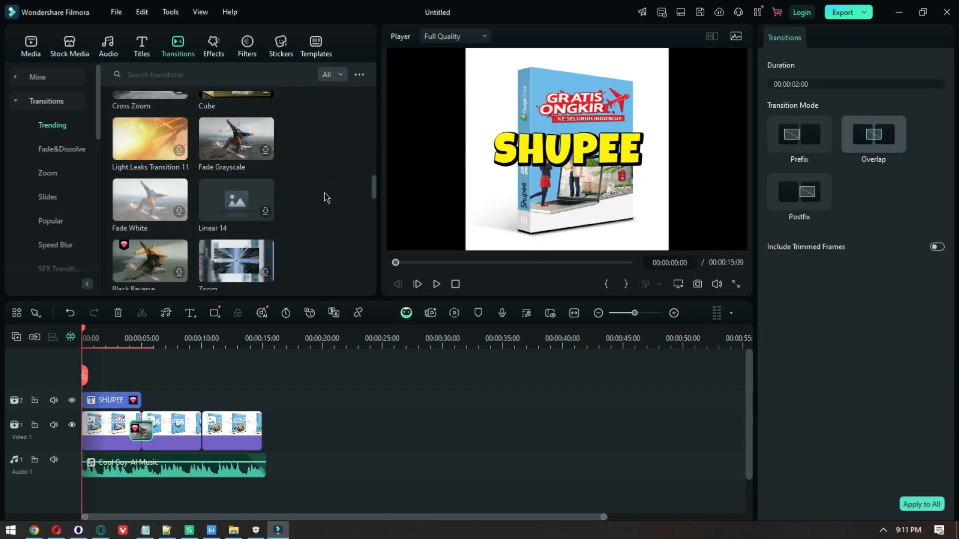
{"action": "scroll", "coordinate": [326, 198], "scroll_direction": "down", "scroll_amount": 3}
{"action": "left_click", "coordinate": [156, 189]}
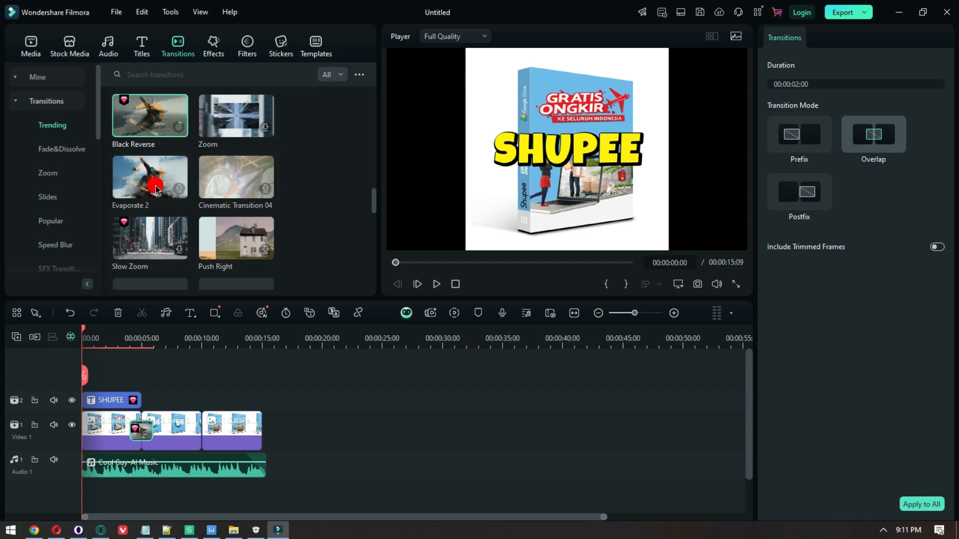
{"action": "scroll", "coordinate": [322, 180], "scroll_direction": "up", "scroll_amount": 2}
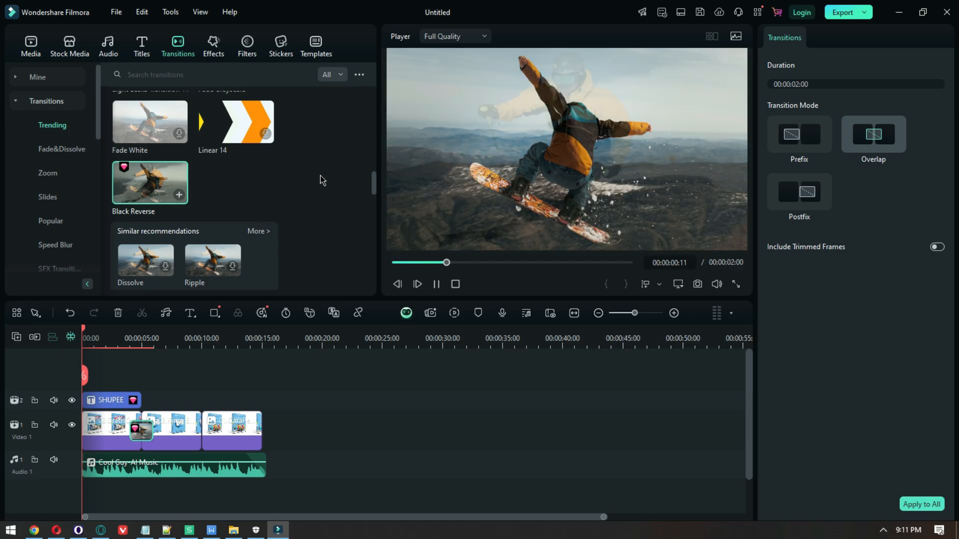
{"action": "left_click_drag", "start_coordinate": [150, 183], "coordinate": [202, 428]}
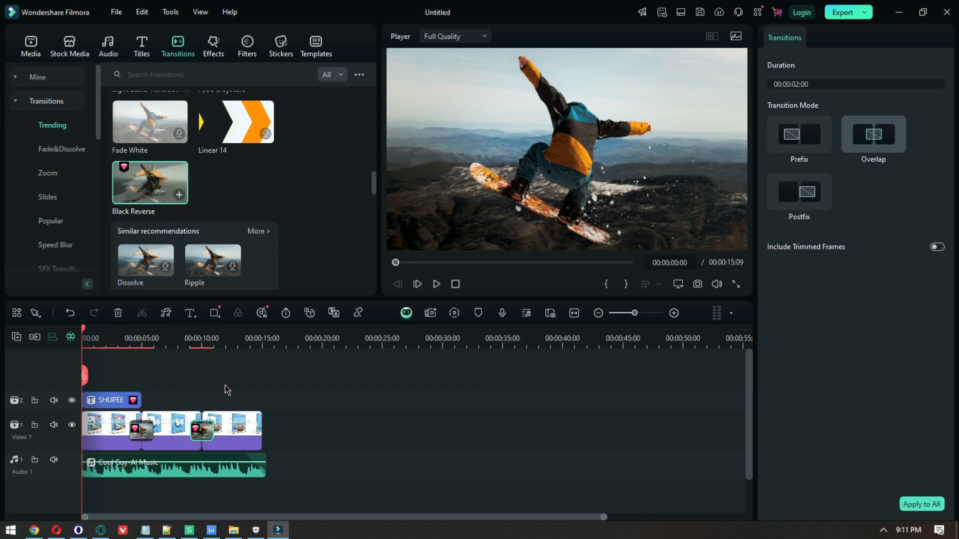
Download the trending LIKE & COMMENT! sticker and place it on a new track above the second image, starting at about 00:00:06.
{"action": "left_click", "coordinate": [217, 46]}
{"action": "left_click", "coordinate": [247, 49]}
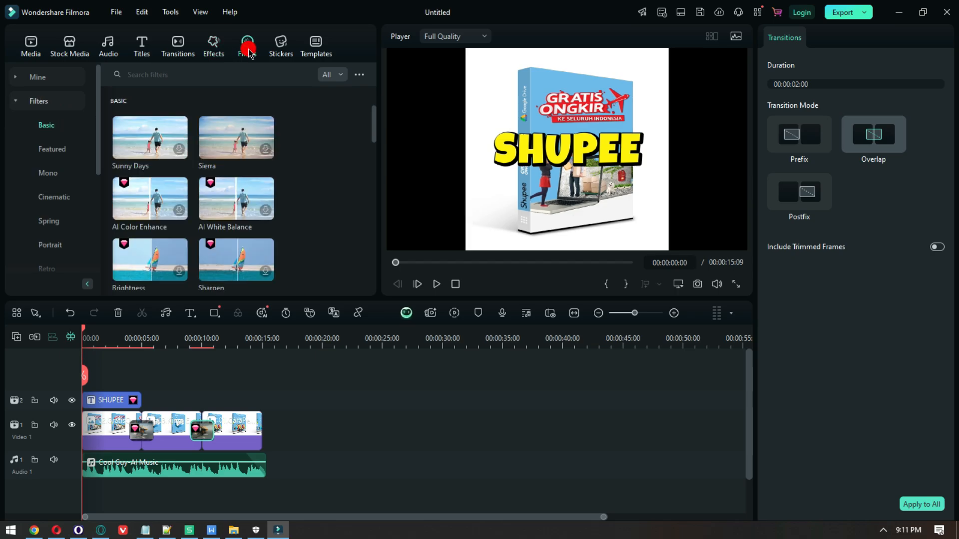
{"action": "left_click", "coordinate": [278, 51]}
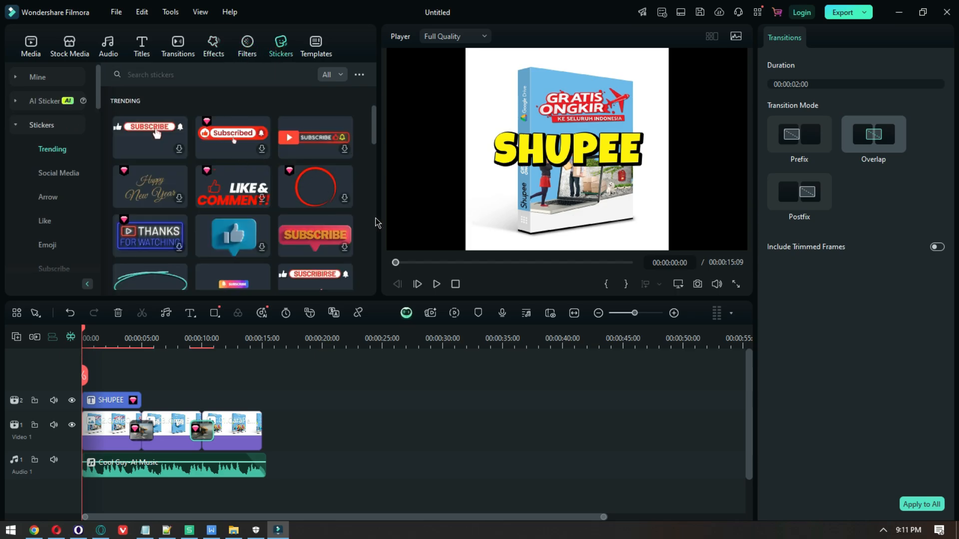
{"action": "left_click", "coordinate": [233, 184]}
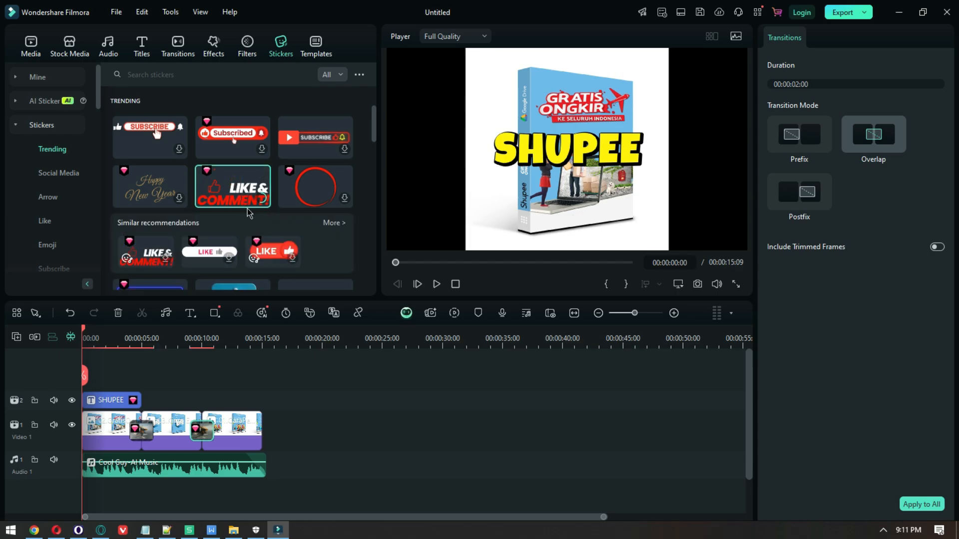
{"action": "left_click_drag", "start_coordinate": [245, 197], "coordinate": [150, 382]}
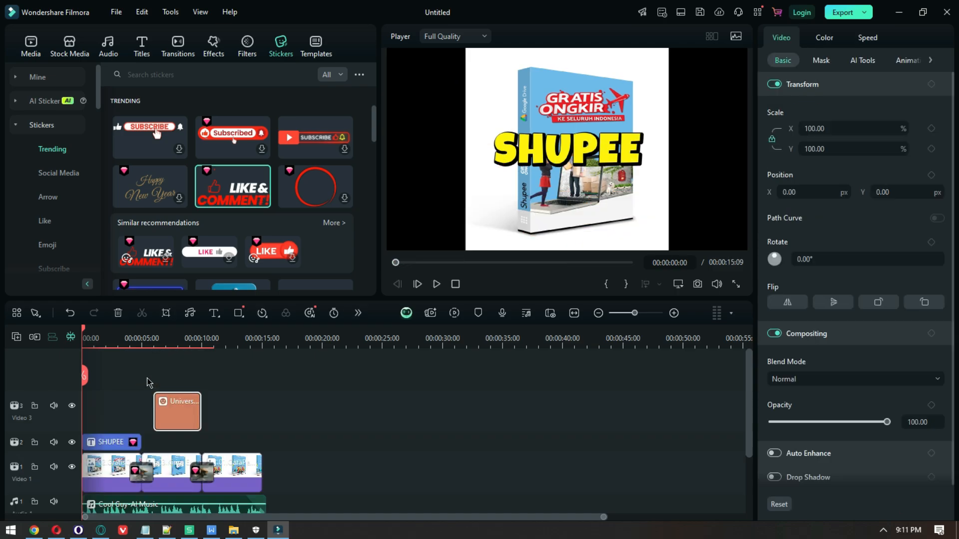
Play the timeline from the start to preview the video, and return the playhead to the beginning.
{"action": "left_click", "coordinate": [455, 284]}
{"action": "left_click", "coordinate": [436, 283]}
{"action": "left_click", "coordinate": [455, 283]}
{"action": "left_click", "coordinate": [436, 283]}
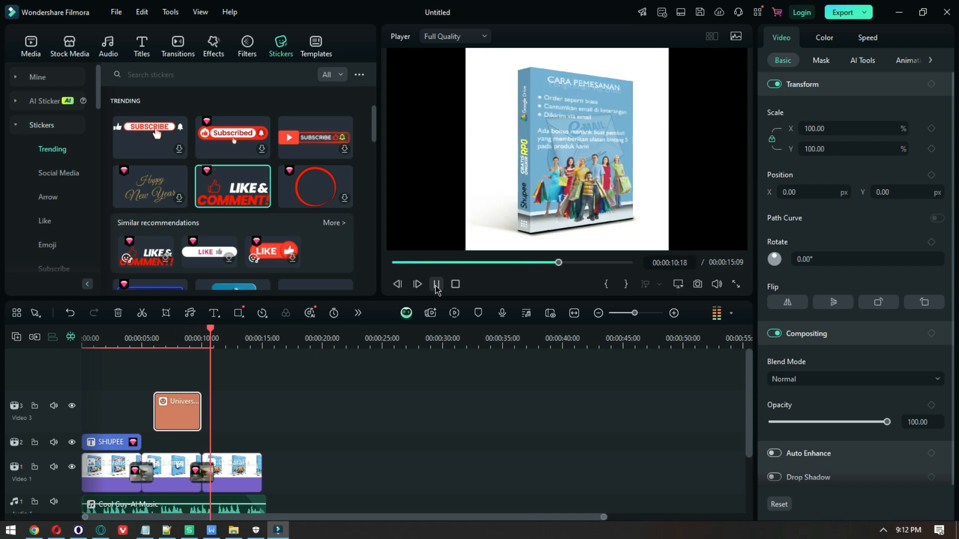
{"action": "left_click", "coordinate": [435, 284]}
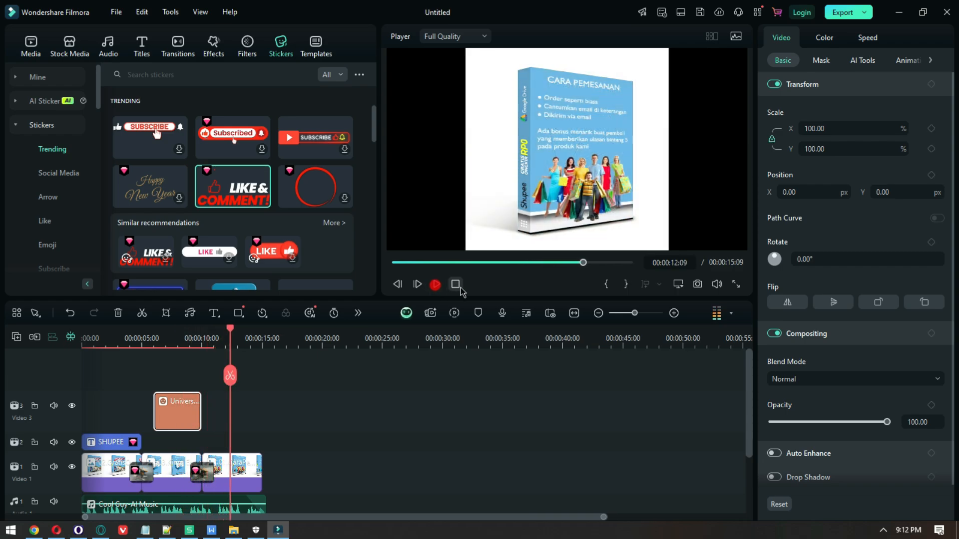
{"action": "left_click", "coordinate": [455, 284]}
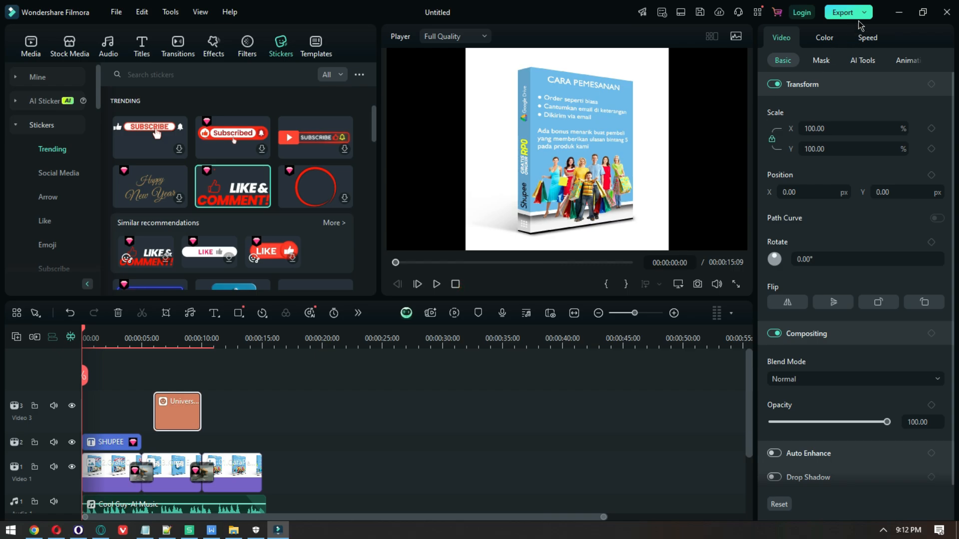
Set up a local export named Contoh with the Desktop as its save location.
{"action": "left_click", "coordinate": [844, 12]}
{"action": "left_click", "coordinate": [845, 12]}
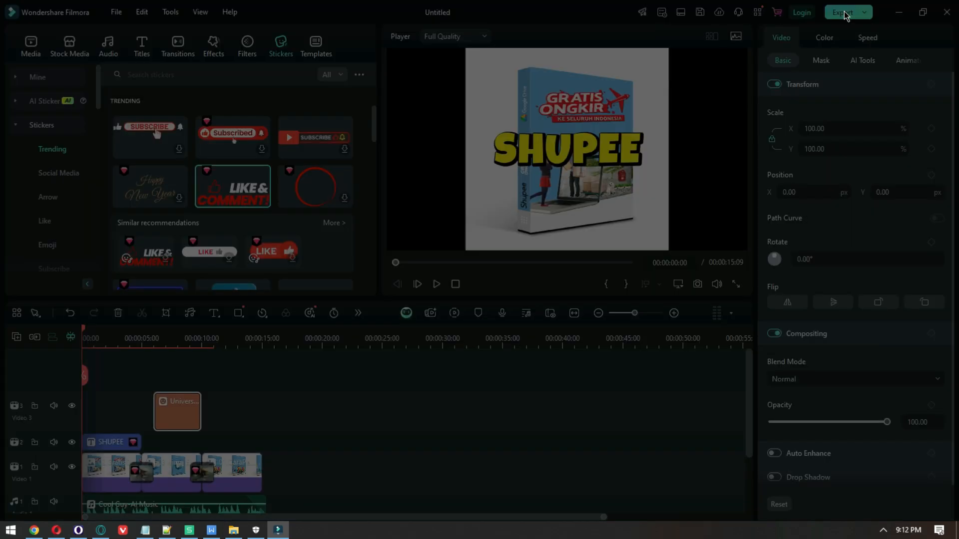
{"action": "left_click", "coordinate": [546, 142]}
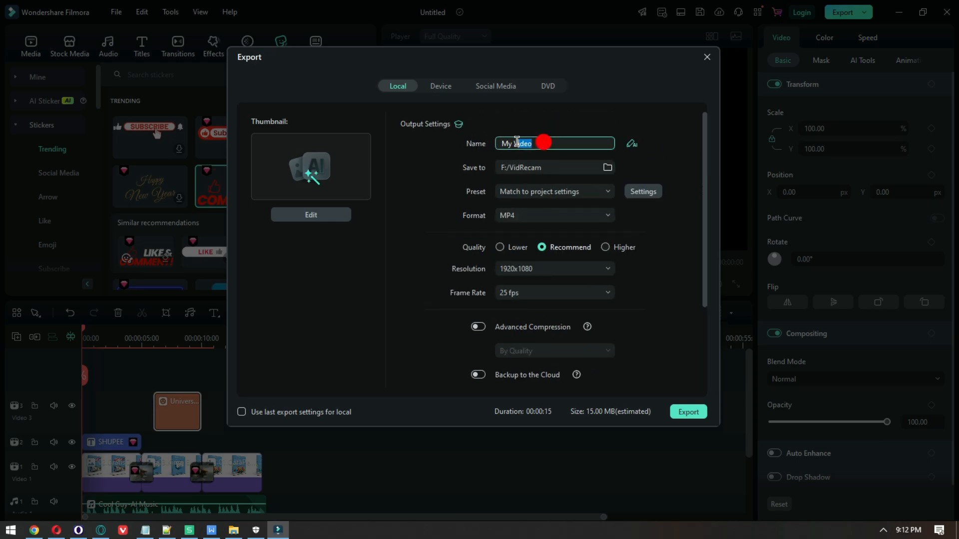
{"action": "type", "text": "C"}
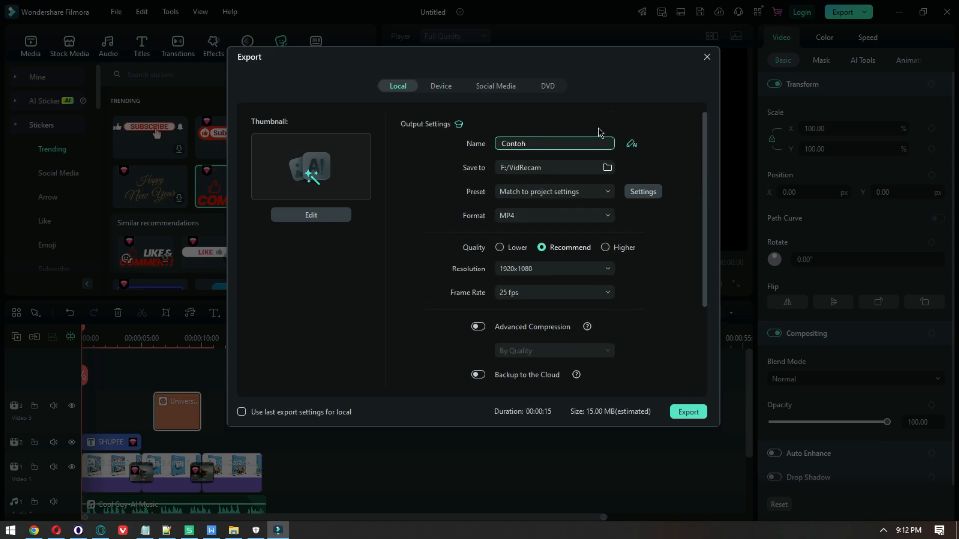
{"action": "type", "text": "ontoh"}
{"action": "left_click", "coordinate": [608, 167]}
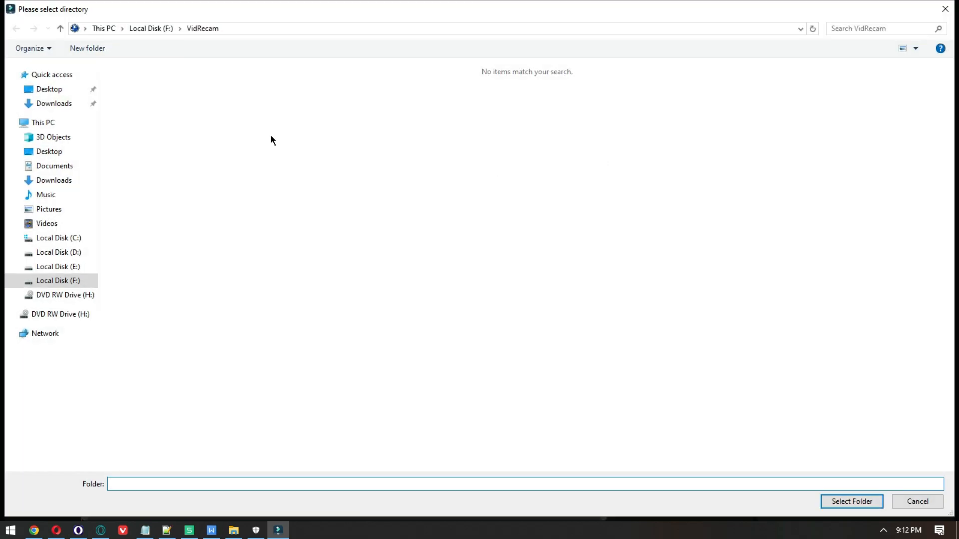
{"action": "left_click", "coordinate": [50, 89]}
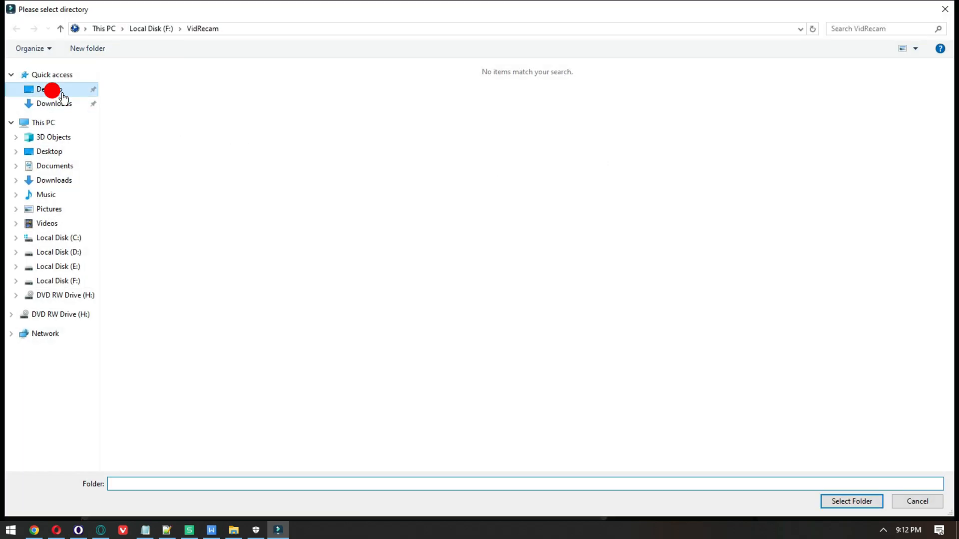
{"action": "left_click", "coordinate": [842, 501]}
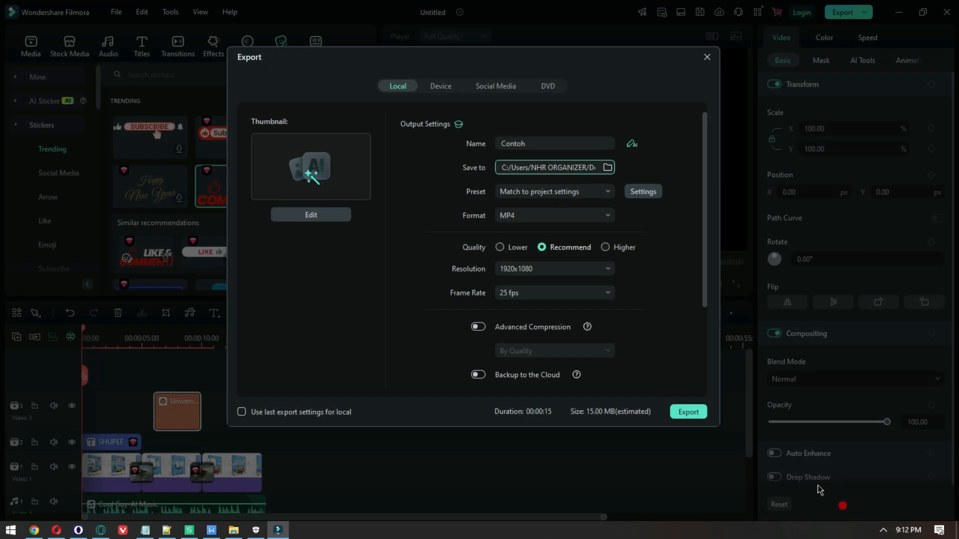
Review the remaining output settings and export the video as MP4 at recommended quality, 1920x1080 and 25 fps.
{"action": "scroll", "coordinate": [571, 275], "scroll_direction": "down", "scroll_amount": 3}
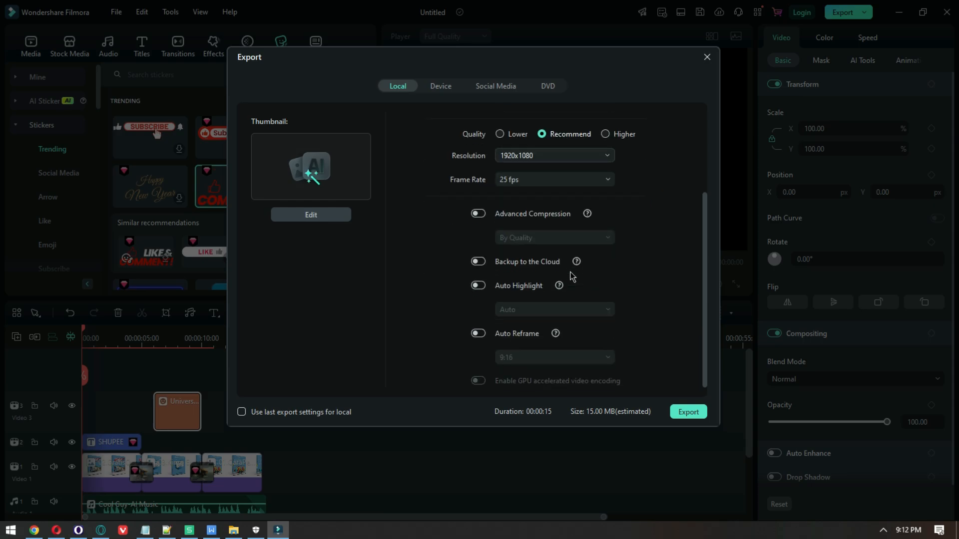
{"action": "scroll", "coordinate": [558, 252], "scroll_direction": "up", "scroll_amount": 3}
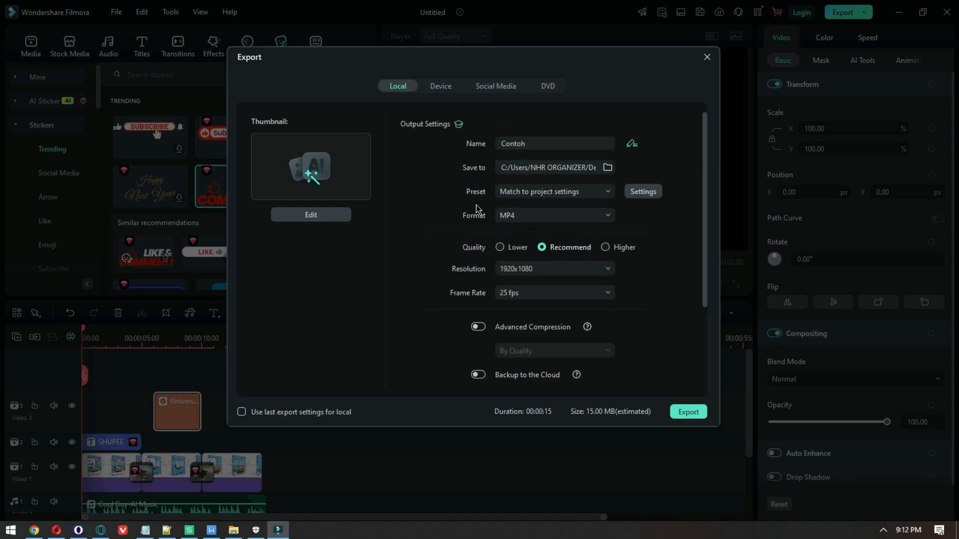
{"action": "left_click", "coordinate": [706, 414]}
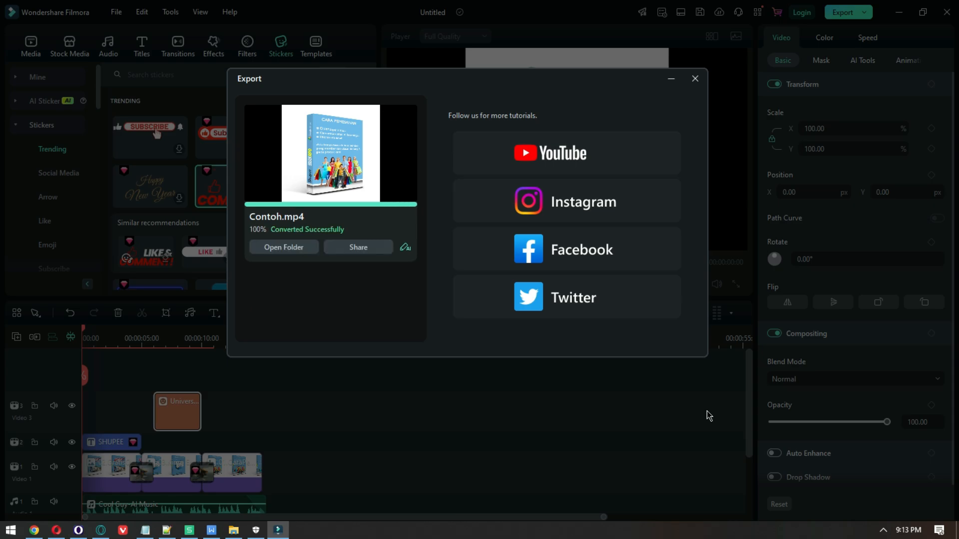
Play the exported Contoh.mp4 from its output folder with sound on, and close the player, the folder and the export window.
{"action": "left_click", "coordinate": [296, 248]}
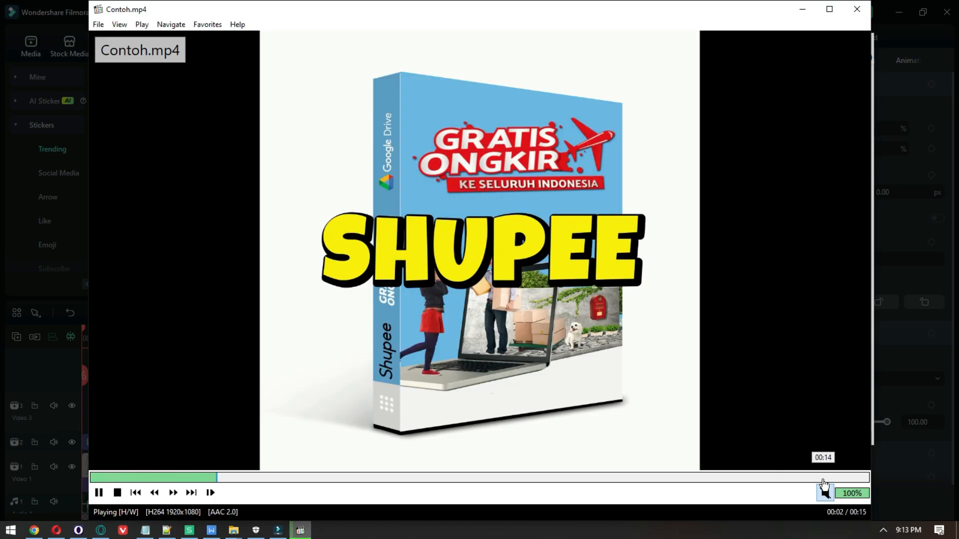
{"action": "left_click", "coordinate": [827, 493]}
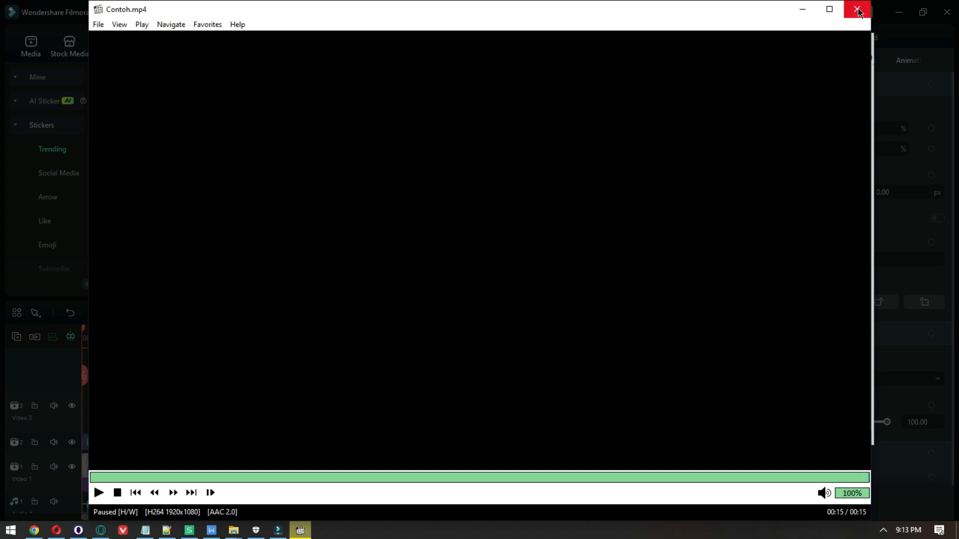
{"action": "left_click", "coordinate": [859, 12]}
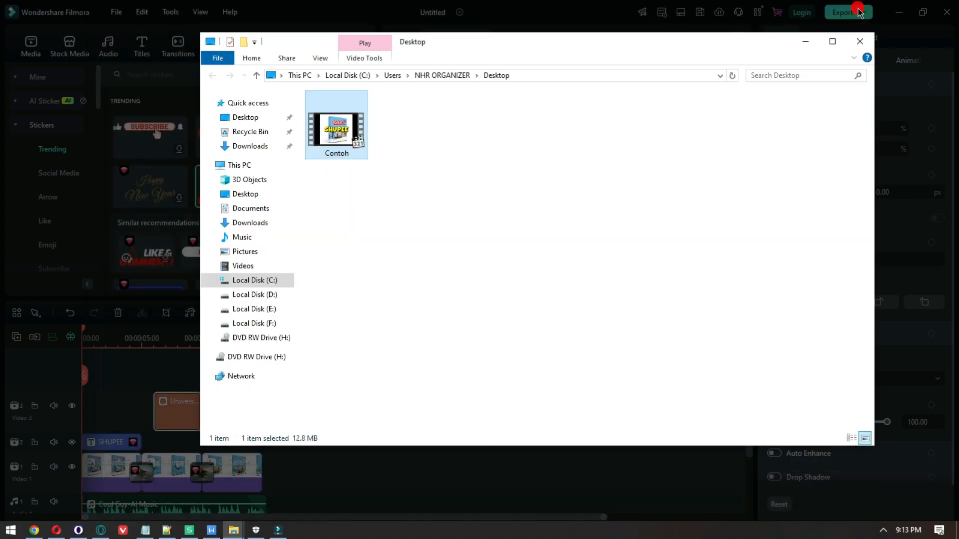
{"action": "left_click", "coordinate": [858, 39]}
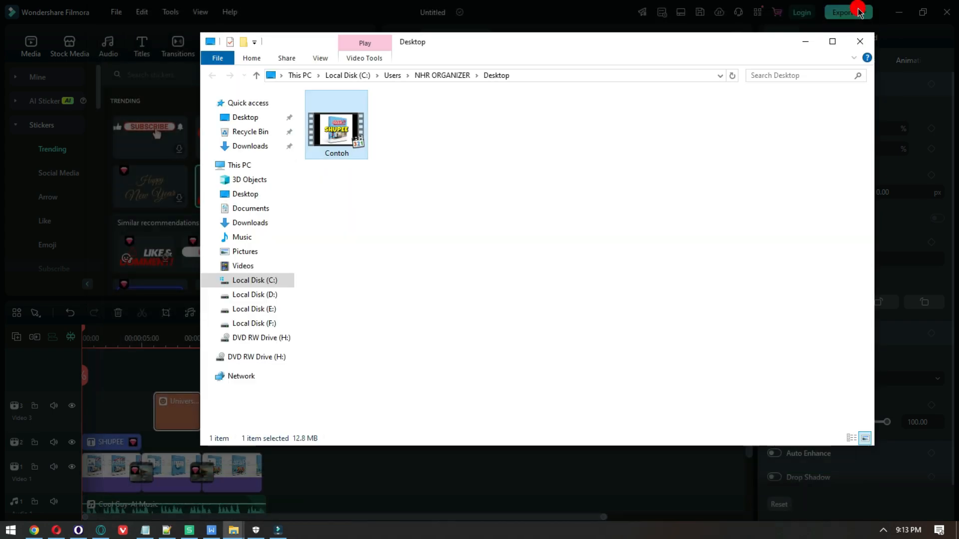
{"action": "left_click", "coordinate": [859, 39]}
{"action": "left_click", "coordinate": [693, 81]}
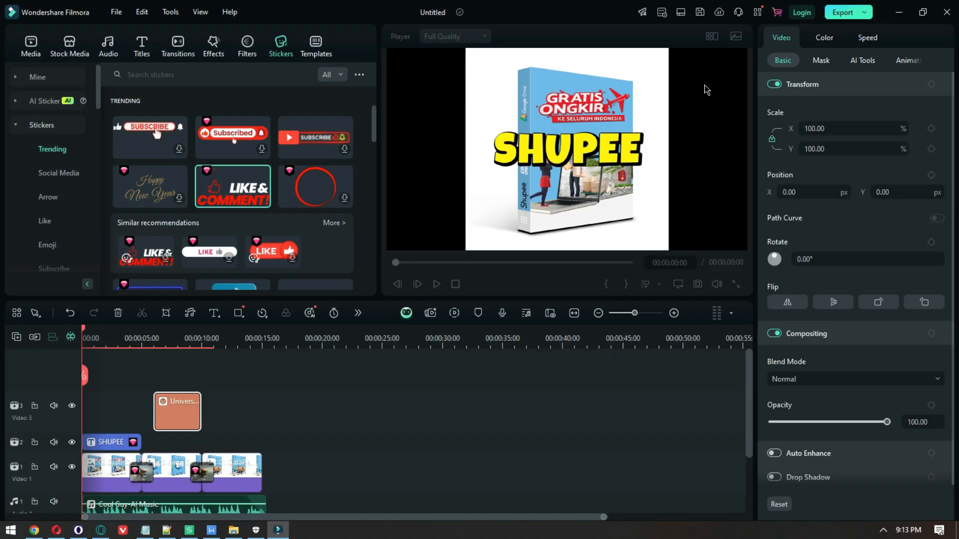
Close the project without saving its changes, and close the portable program's folder and the Filmora start window.
{"action": "left_click", "coordinate": [947, 14]}
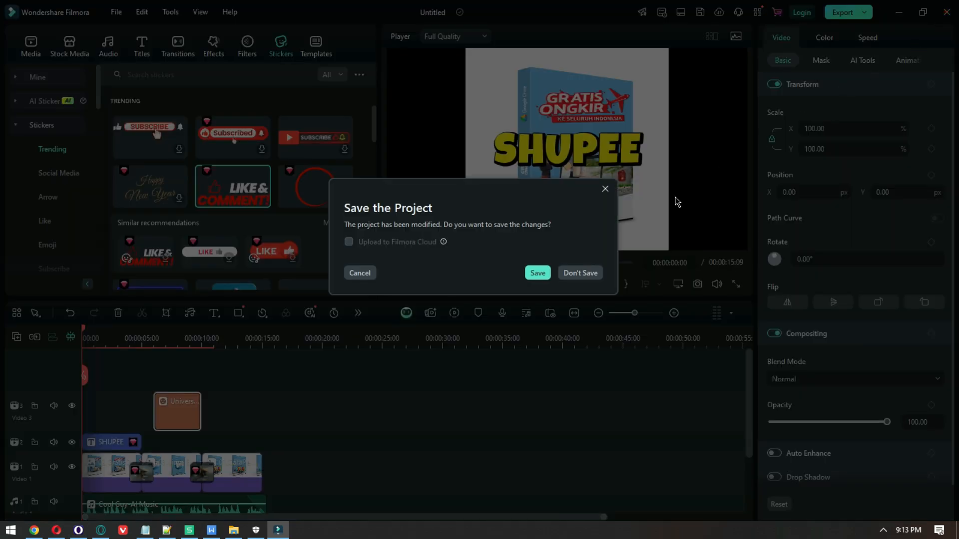
{"action": "left_click", "coordinate": [582, 273]}
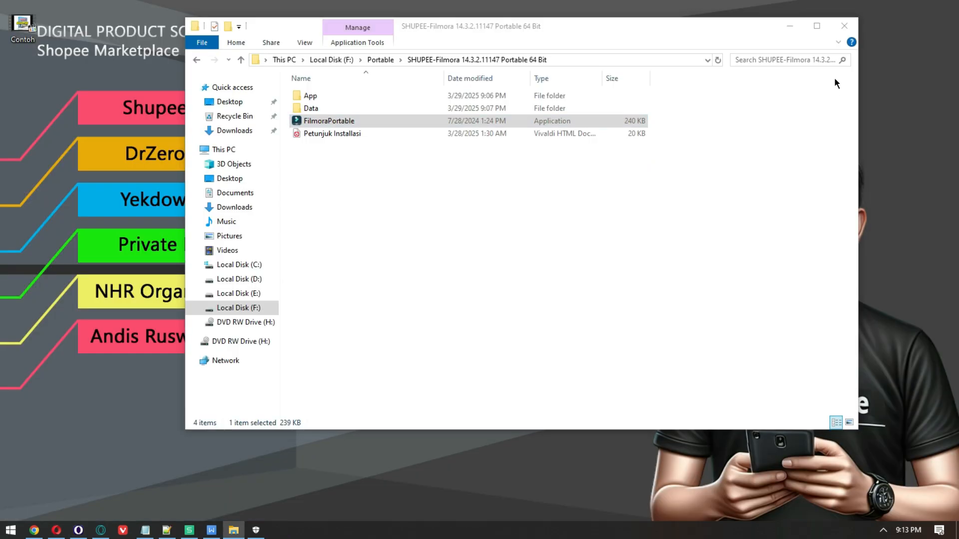
{"action": "left_click", "coordinate": [842, 25]}
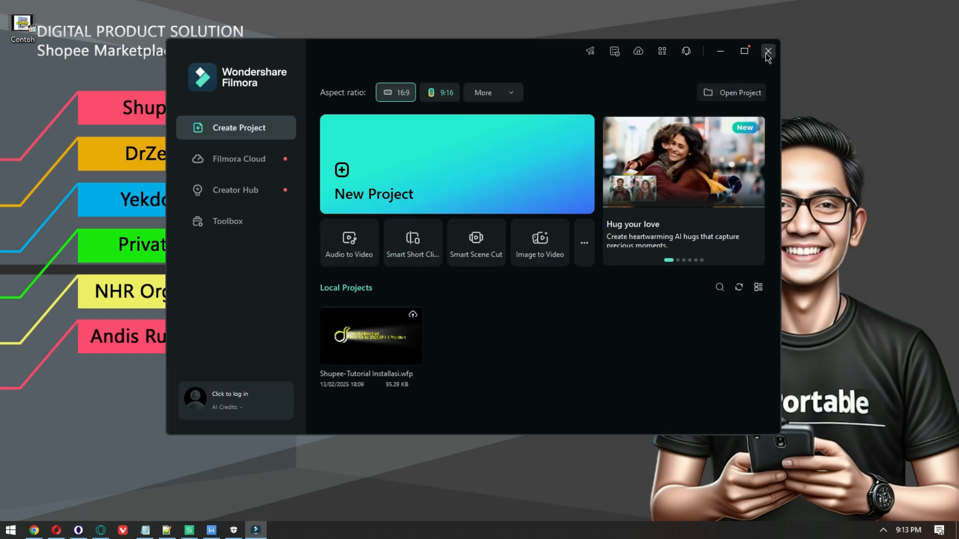
{"action": "left_click", "coordinate": [769, 51]}
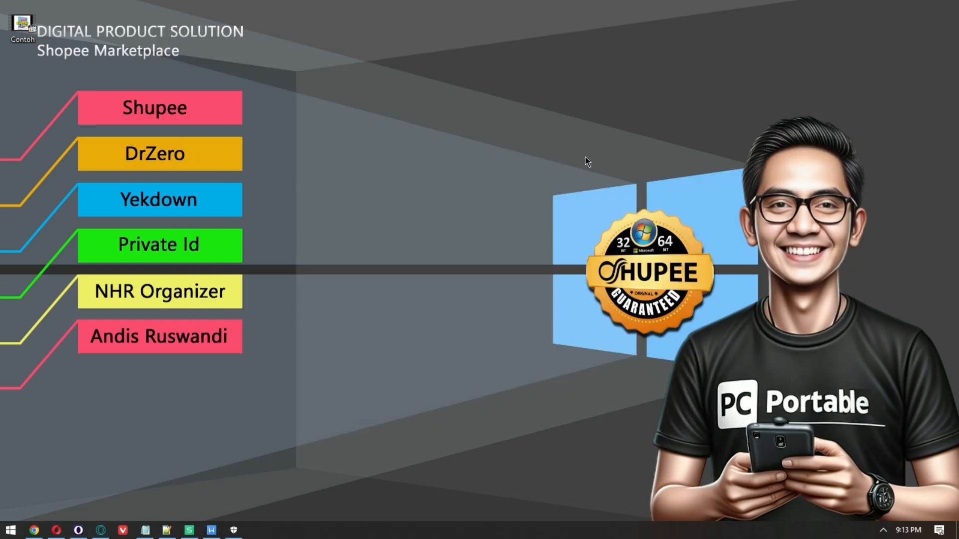
Refresh the desktop and open the Microsoft Defender Antivirus exclusions in Windows Security.
{"action": "right_click", "coordinate": [402, 219]}
{"action": "left_click", "coordinate": [380, 253]}
{"action": "left_click", "coordinate": [233, 530]}
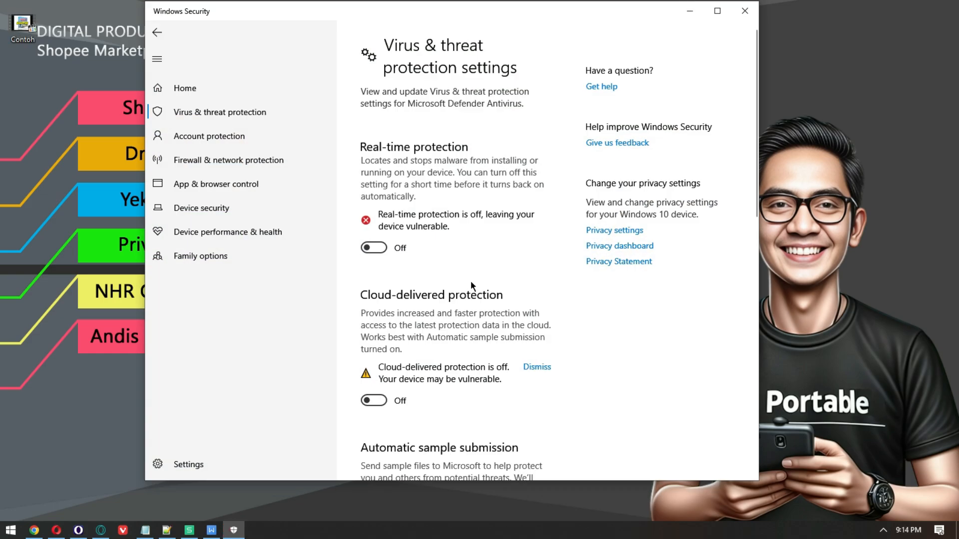
{"action": "scroll", "coordinate": [472, 284], "scroll_direction": "down", "scroll_amount": 8}
{"action": "scroll", "coordinate": [472, 286], "scroll_direction": "down", "scroll_amount": 4}
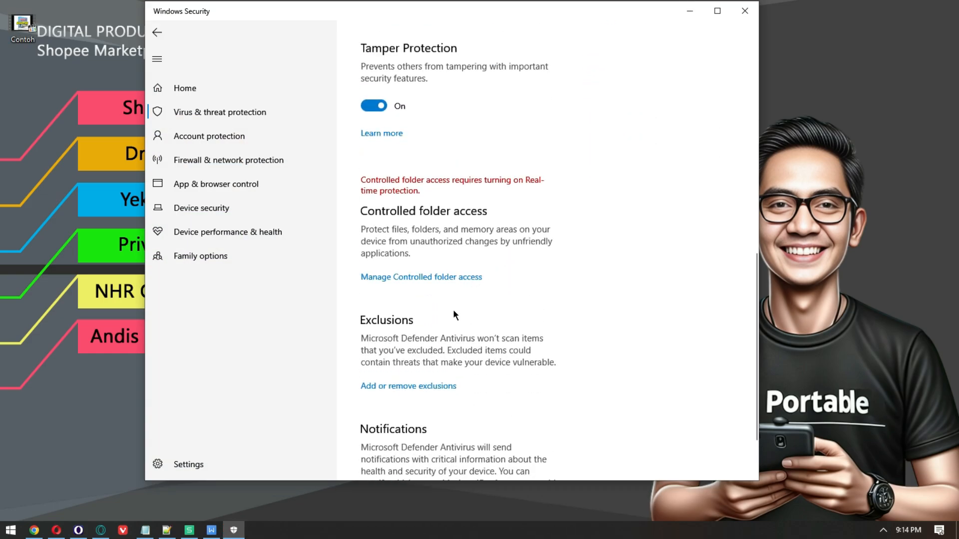
{"action": "left_click", "coordinate": [438, 313]}
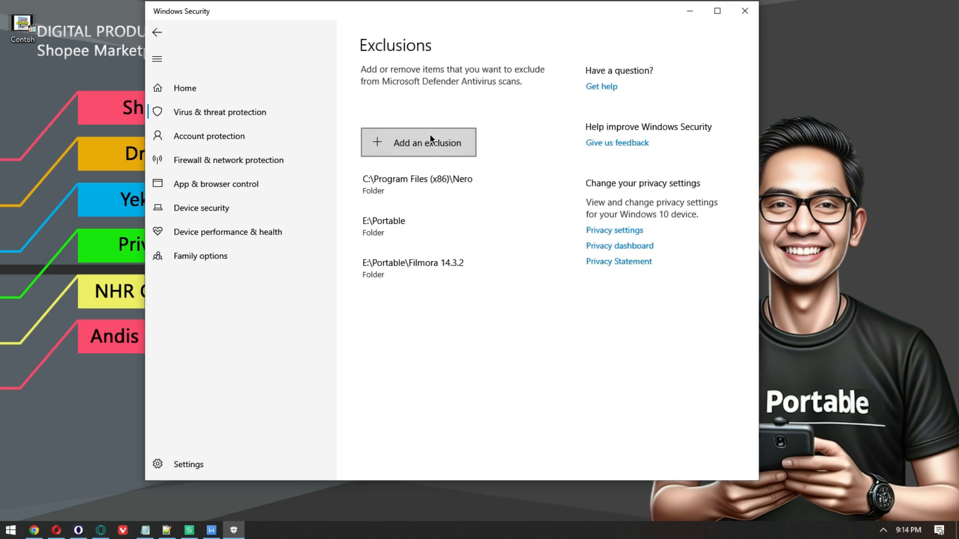
Add the folder F:\Portable\SHUPEE-Filmora 14.3.2.11147 Portable 64 Bit as an antivirus exclusion and expand its entry to check the path.
{"action": "left_click", "coordinate": [430, 139]}
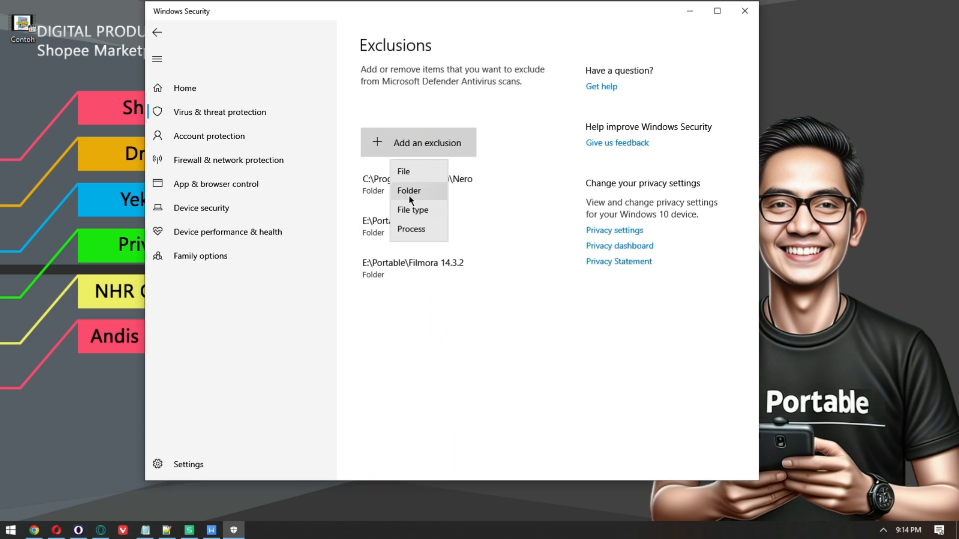
{"action": "left_click", "coordinate": [414, 194]}
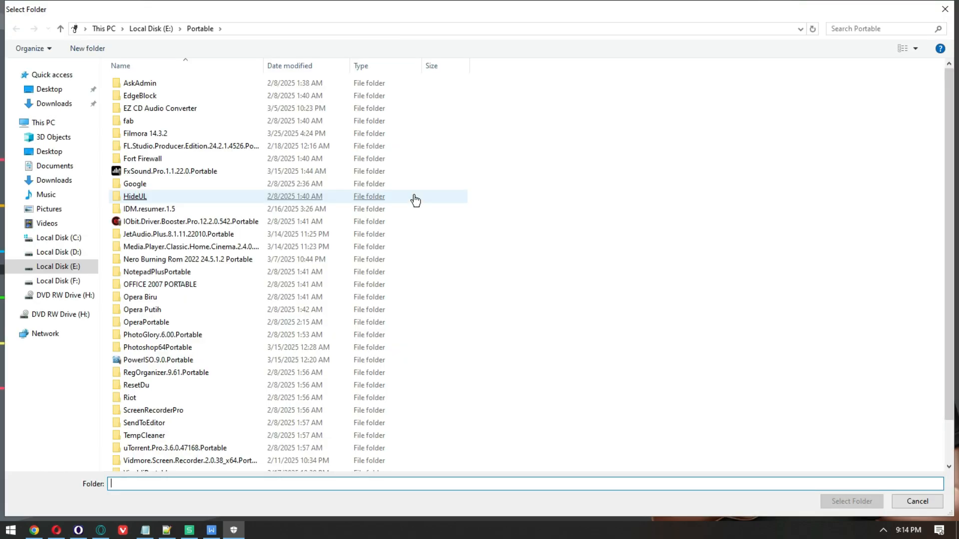
{"action": "left_click", "coordinate": [61, 281]}
{"action": "double_click", "coordinate": [412, 99]}
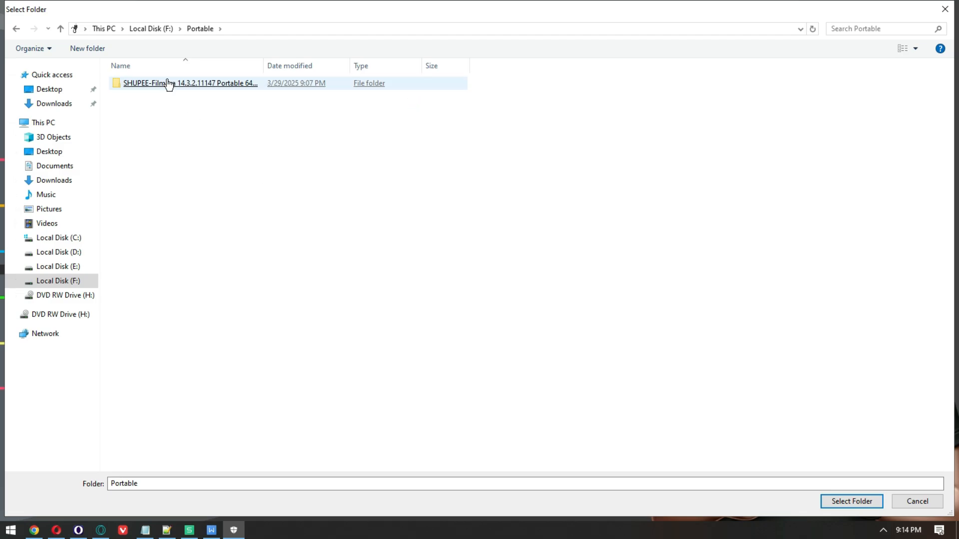
{"action": "left_click", "coordinate": [168, 83]}
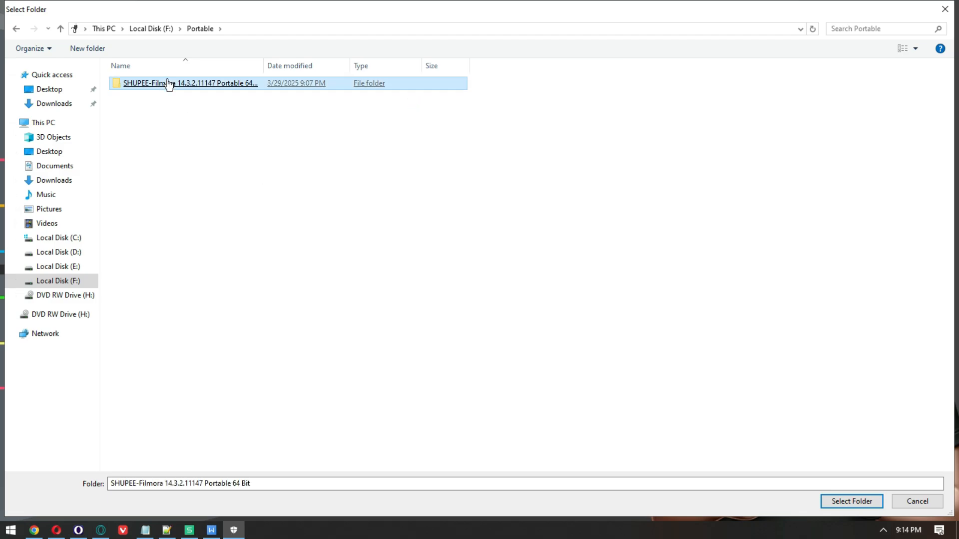
{"action": "left_click", "coordinate": [832, 501]}
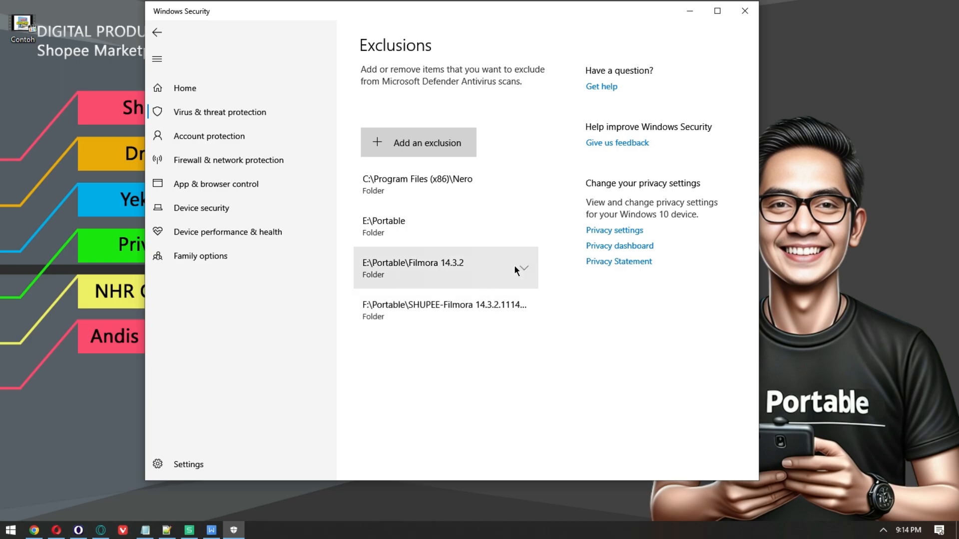
{"action": "left_click", "coordinate": [525, 304]}
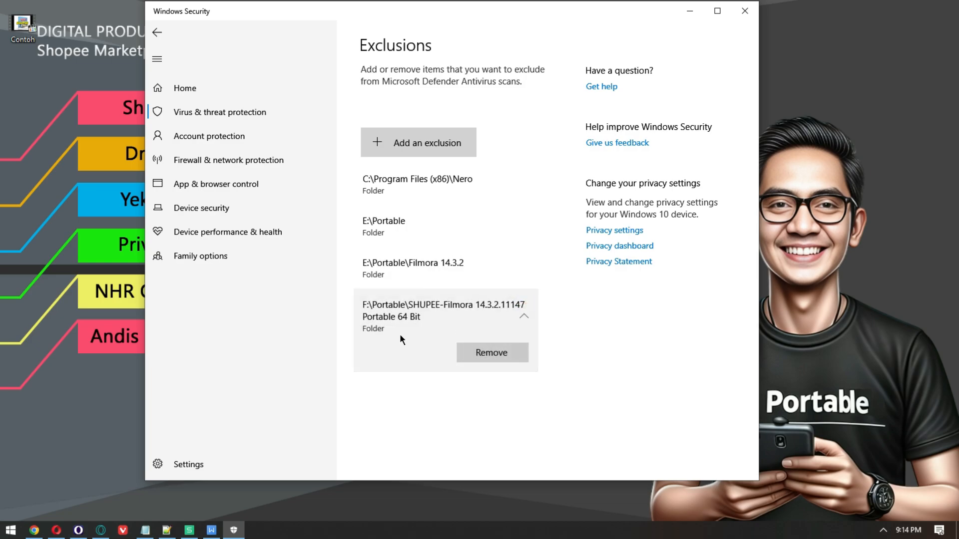
Turn on real-time protection and cloud-delivered protection in the virus and threat protection settings, and close Windows Security.
{"action": "left_click", "coordinate": [181, 95]}
{"action": "left_click", "coordinate": [195, 115]}
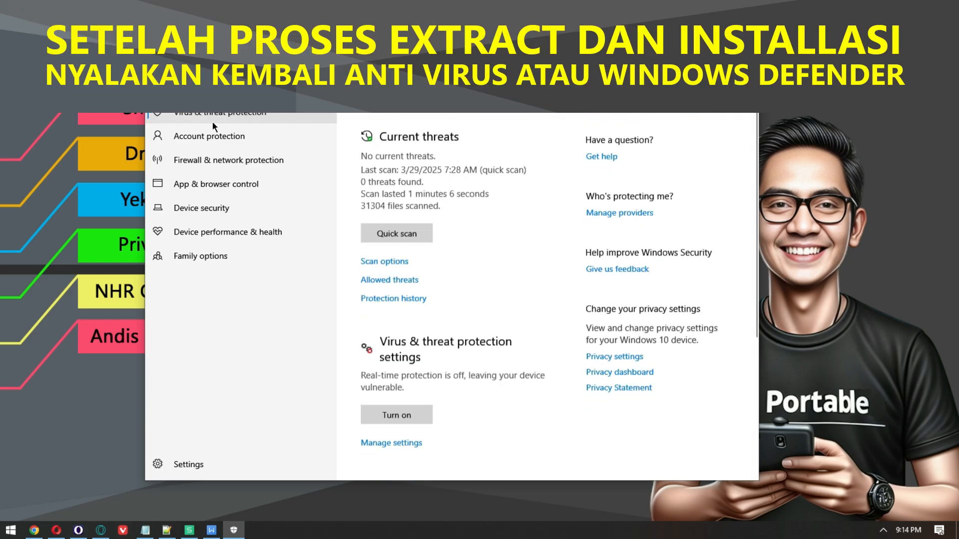
{"action": "scroll", "coordinate": [372, 280], "scroll_direction": "down", "scroll_amount": 3}
{"action": "left_click", "coordinate": [380, 300]}
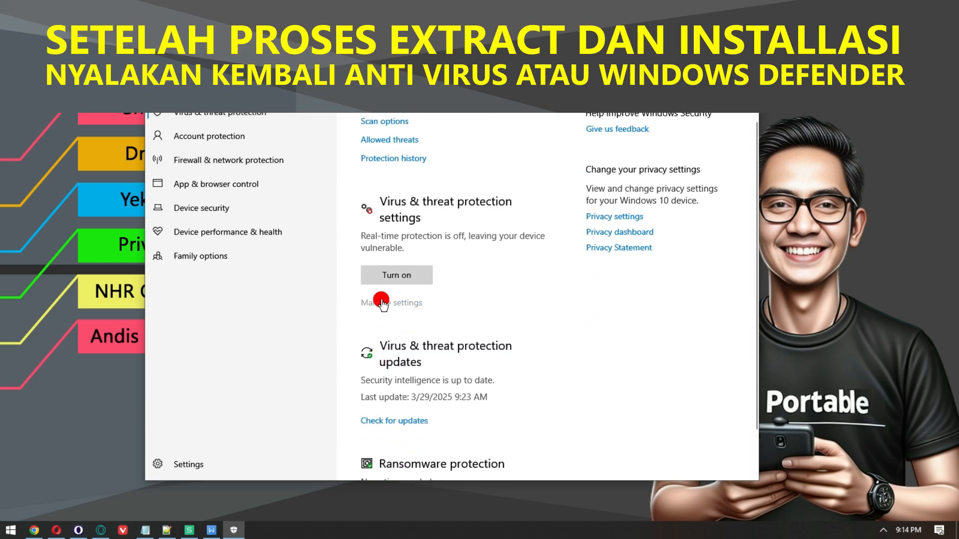
{"action": "left_click", "coordinate": [382, 247]}
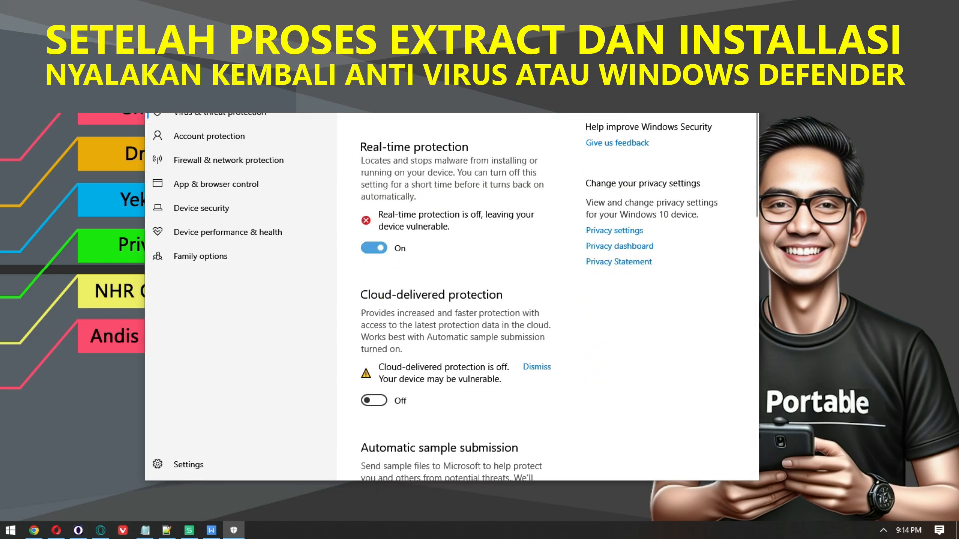
{"action": "scroll", "coordinate": [394, 240], "scroll_direction": "down", "scroll_amount": 4}
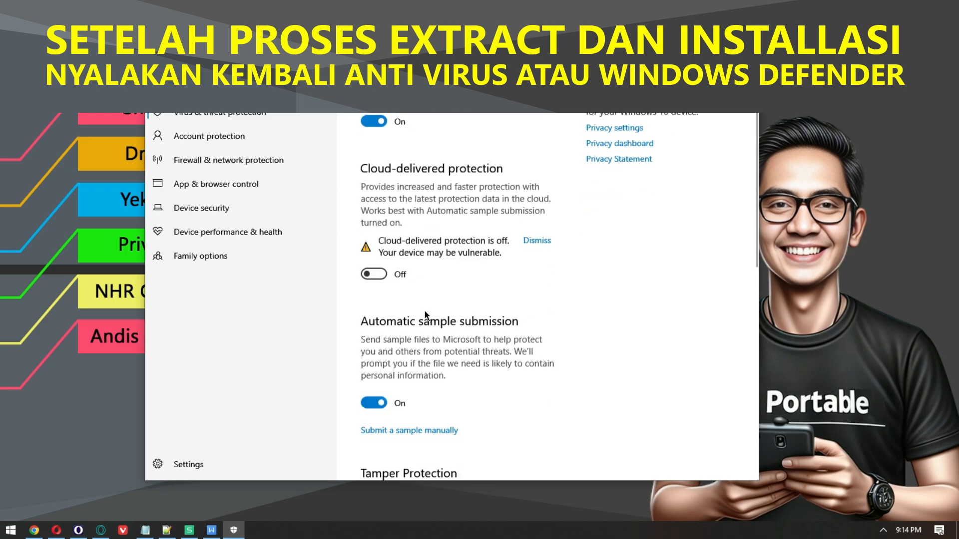
{"action": "left_click", "coordinate": [378, 236]}
{"action": "left_click", "coordinate": [744, 11]}
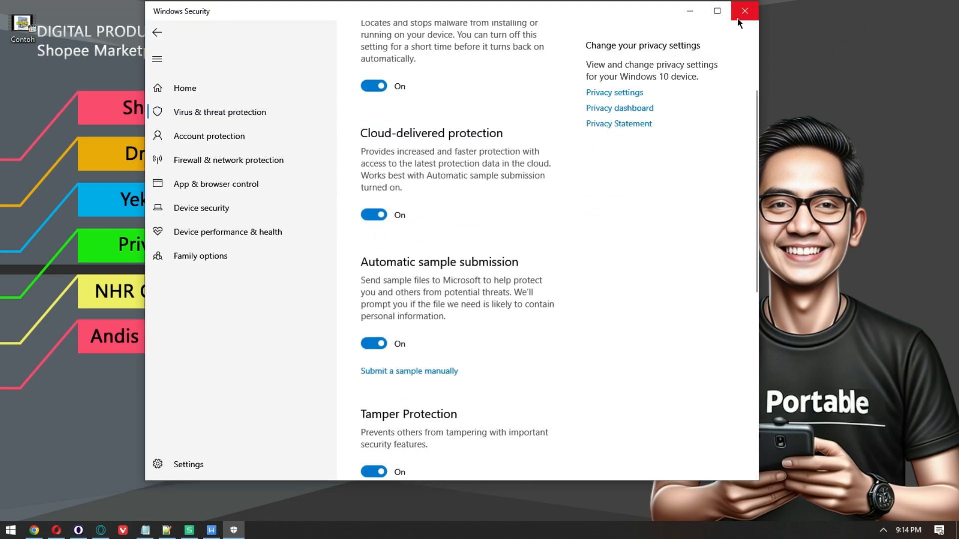
Launch FilmoraPortable from the SHUPEE-Filmora 14.3.2.11147 Portable 64 Bit folder in Portable on Local Disk (F:).
{"action": "right_click", "coordinate": [411, 191]}
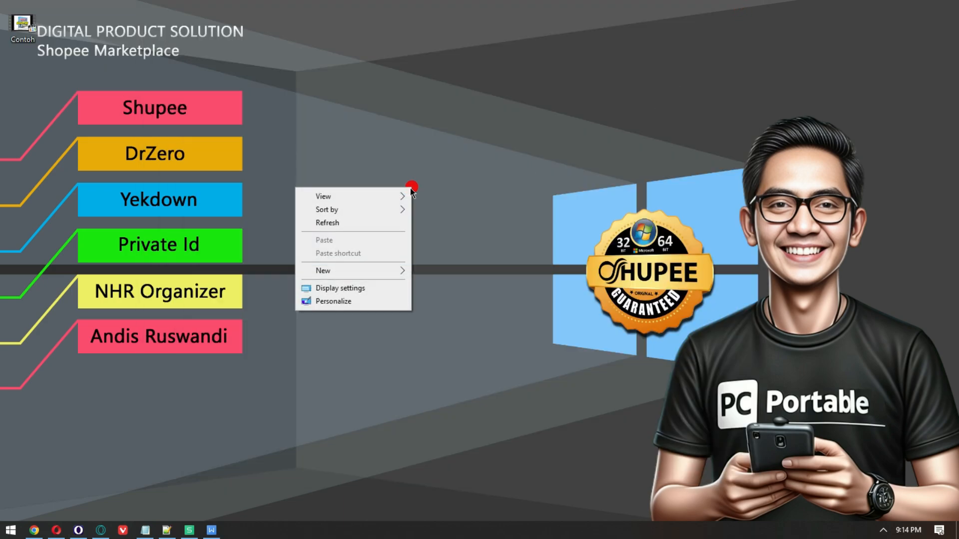
{"action": "left_click", "coordinate": [388, 226]}
{"action": "left_click", "coordinate": [4, 535]}
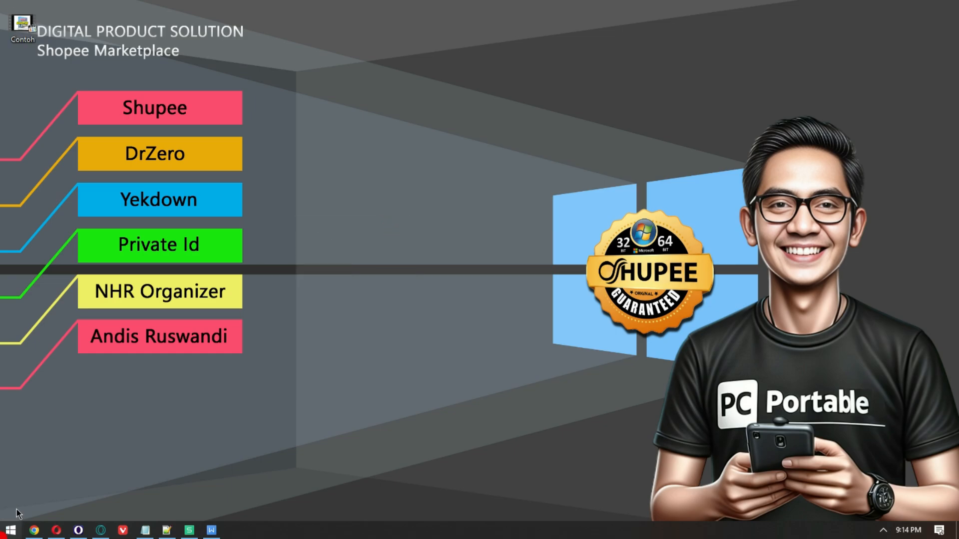
{"action": "left_click", "coordinate": [47, 345]}
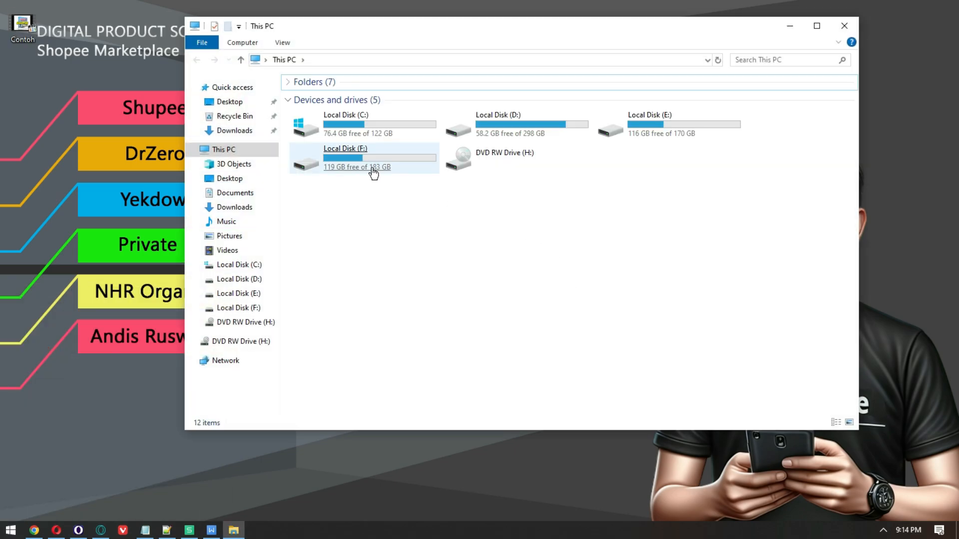
{"action": "double_click", "coordinate": [366, 165]}
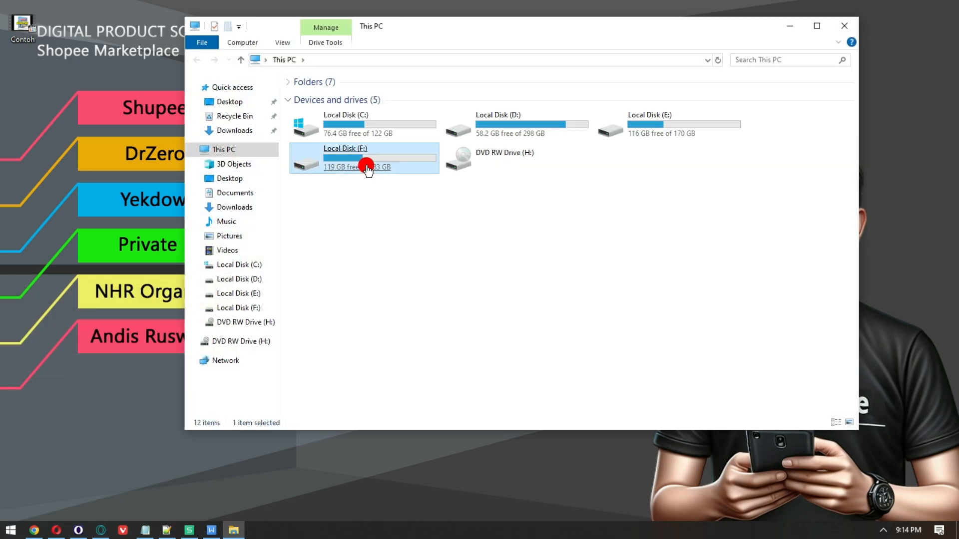
{"action": "double_click", "coordinate": [602, 110]}
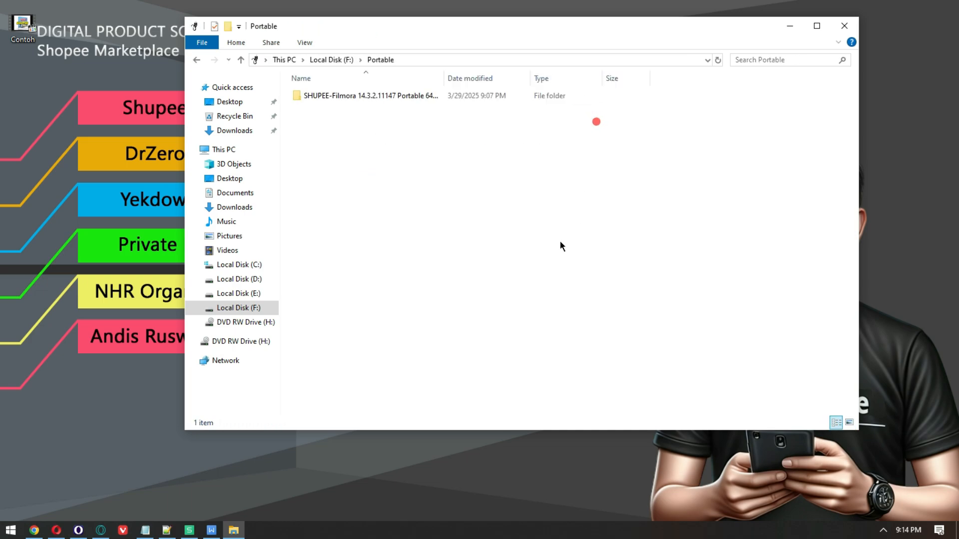
{"action": "left_click", "coordinate": [331, 96]}
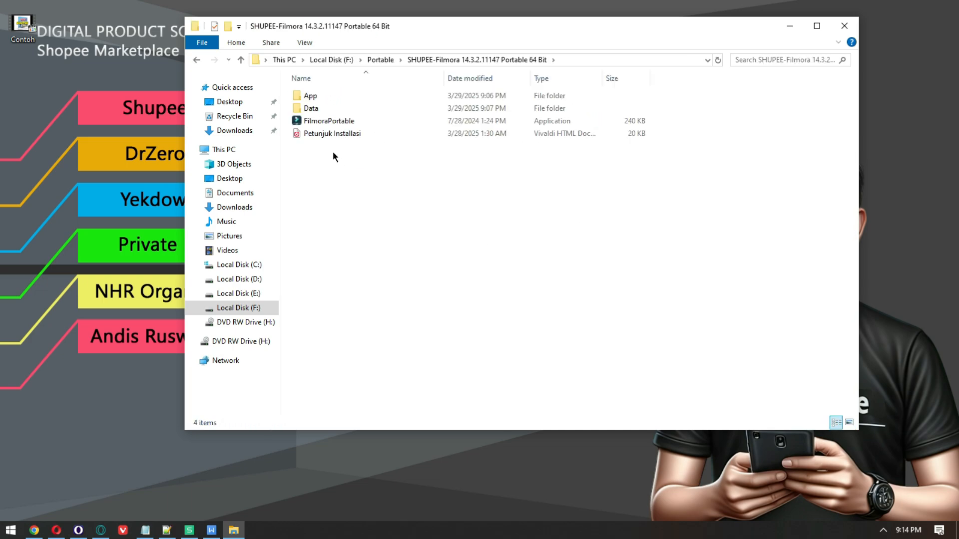
{"action": "double_click", "coordinate": [325, 122]}
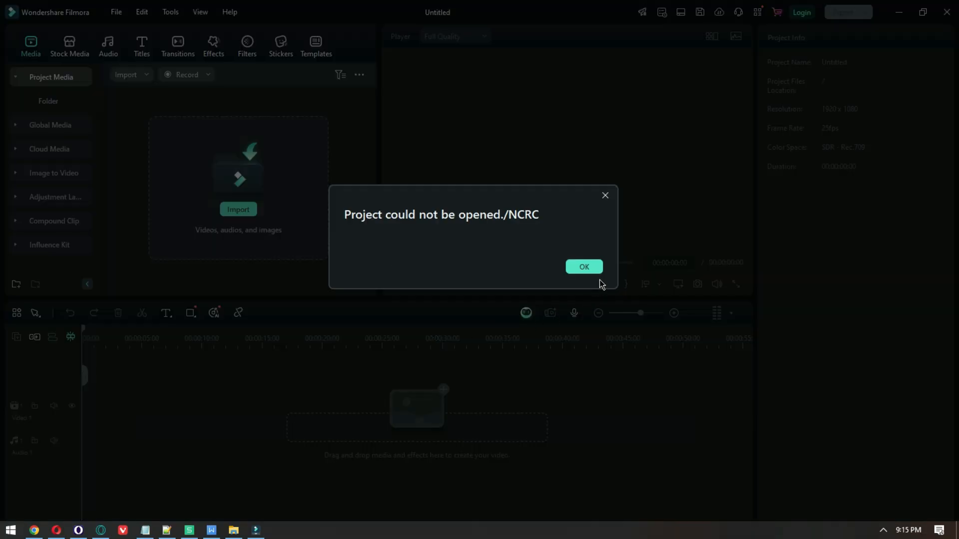
Dismiss the project error dialog, and close the empty Untitled project and the Filmora start window.
{"action": "left_click", "coordinate": [585, 267]}
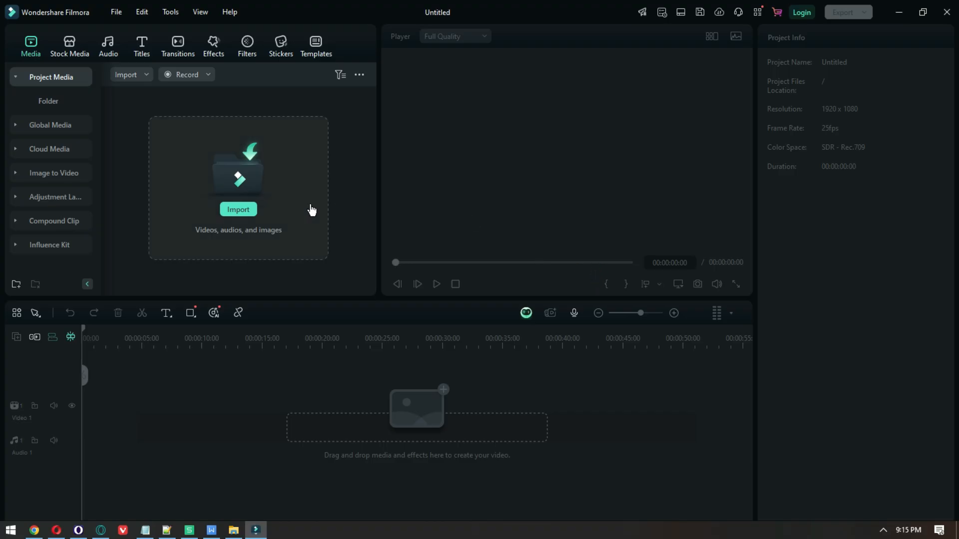
{"action": "left_click", "coordinate": [947, 12]}
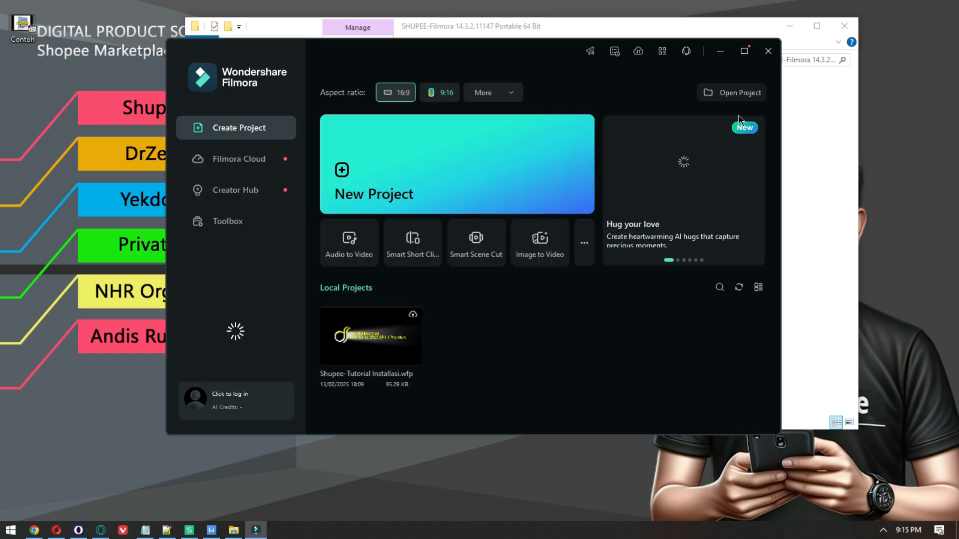
{"action": "left_click", "coordinate": [764, 53]}
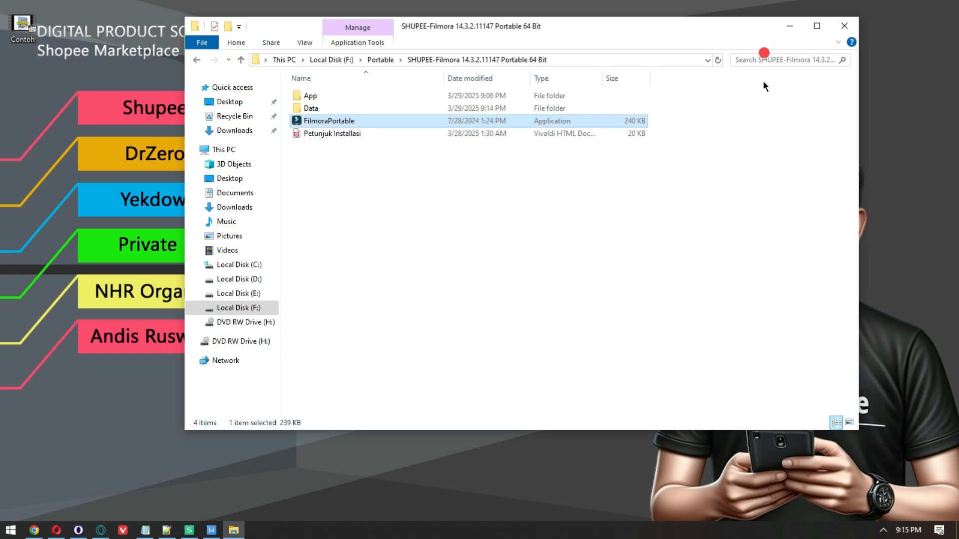
Refresh and close the portable program's folder, and refresh the desktop.
{"action": "right_click", "coordinate": [464, 250]}
{"action": "left_click", "coordinate": [433, 290]}
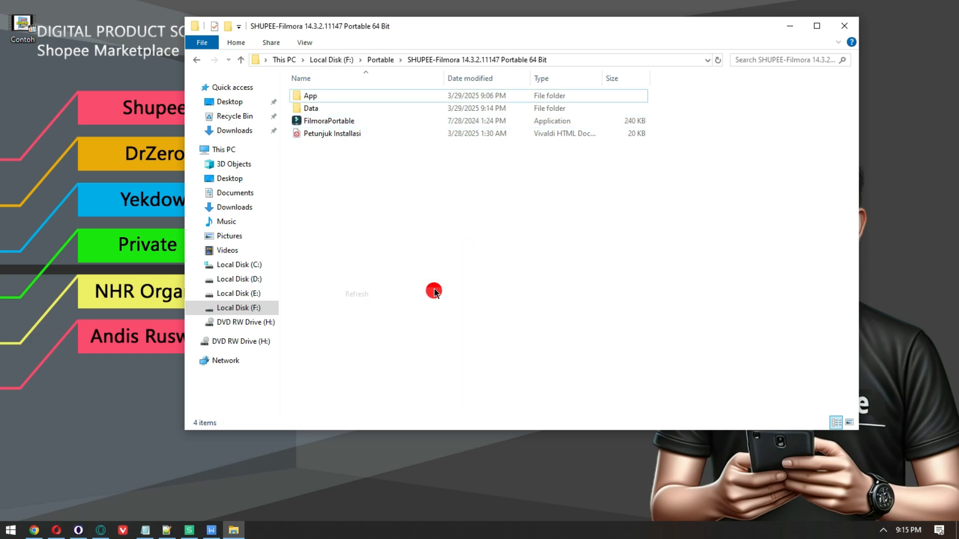
{"action": "right_click", "coordinate": [511, 227]}
{"action": "left_click", "coordinate": [471, 276]}
{"action": "left_click", "coordinate": [840, 31]}
{"action": "right_click", "coordinate": [415, 222]}
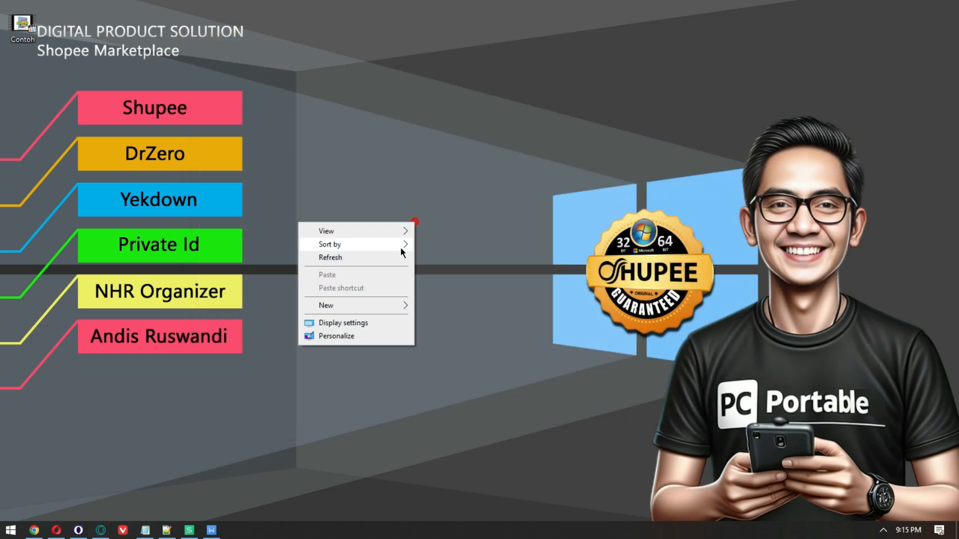
{"action": "left_click", "coordinate": [399, 259]}
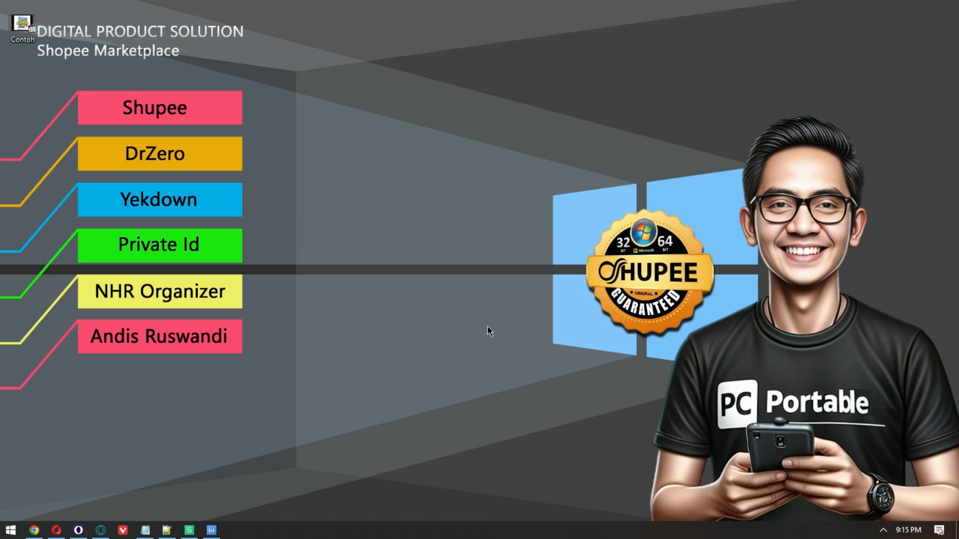